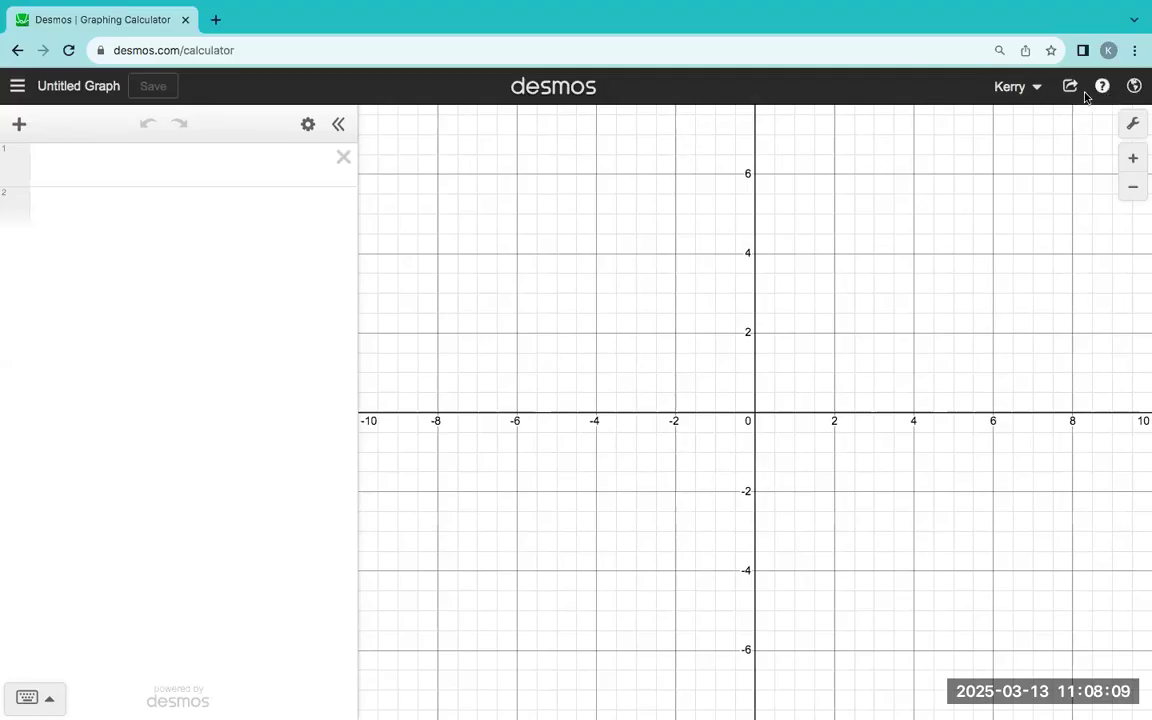
{"action": "left_click", "coordinate": [1046, 96]}
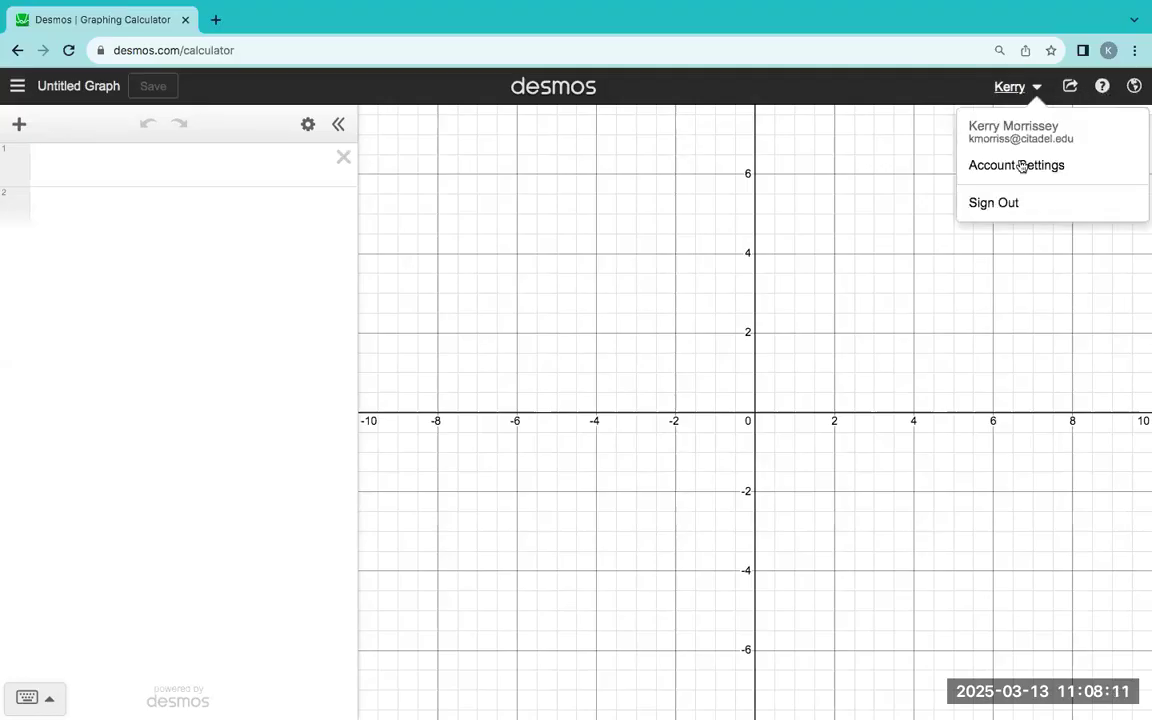
{"action": "left_click", "coordinate": [1034, 91]}
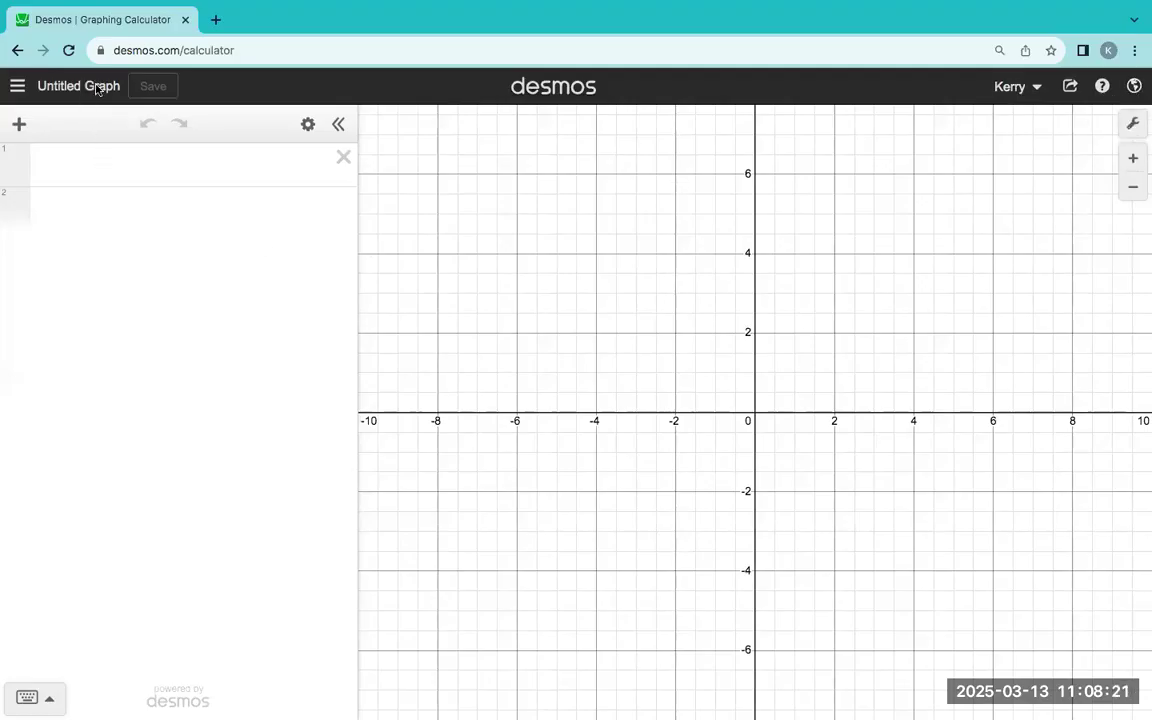
Insert an empty x₁/y₁ table as the first item in the expression list
{"action": "left_click", "coordinate": [127, 182]}
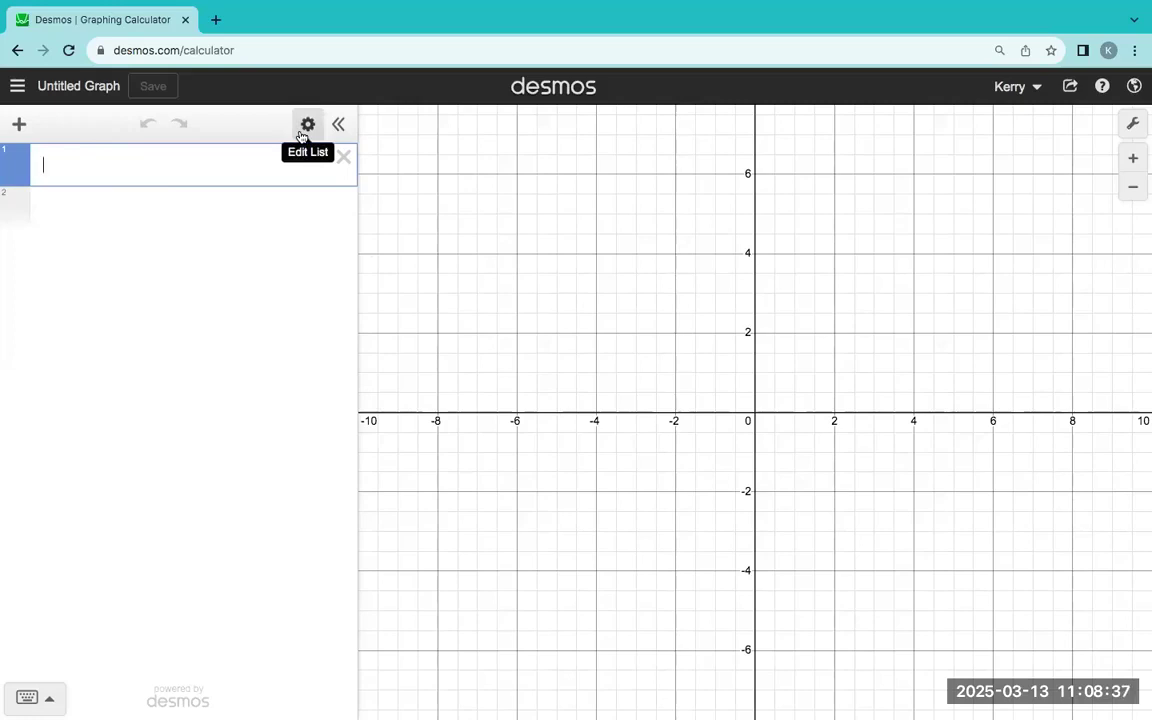
{"action": "left_click", "coordinate": [16, 125]}
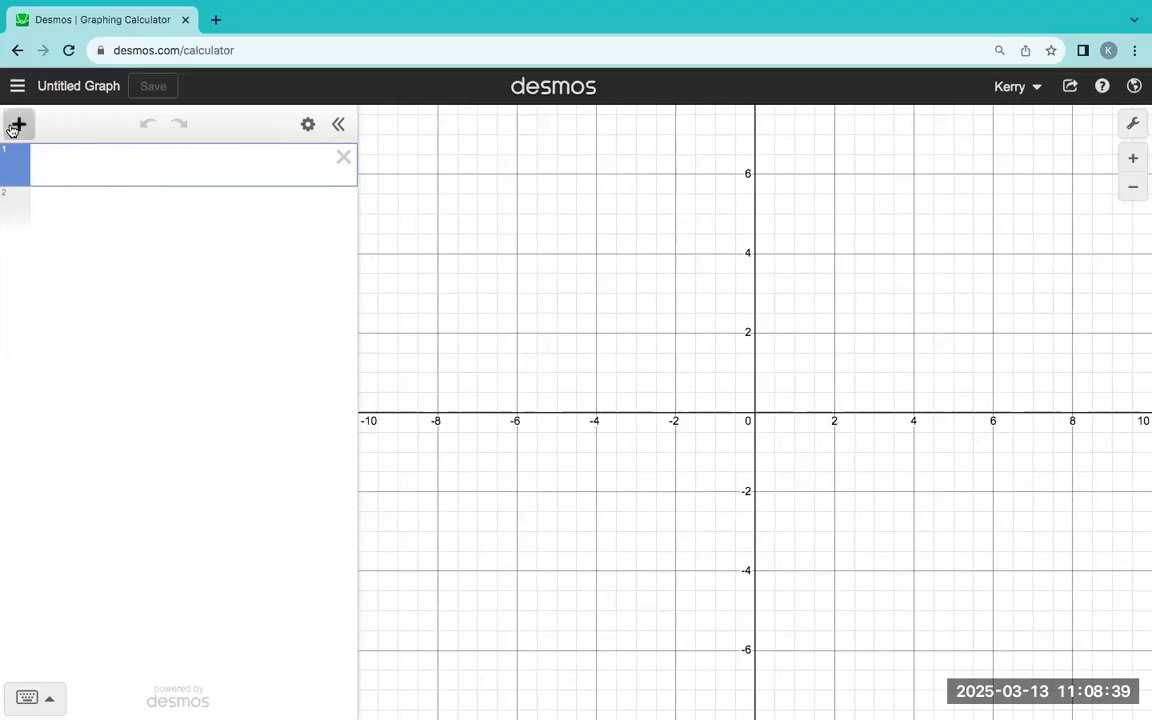
{"action": "left_click", "coordinate": [46, 236]}
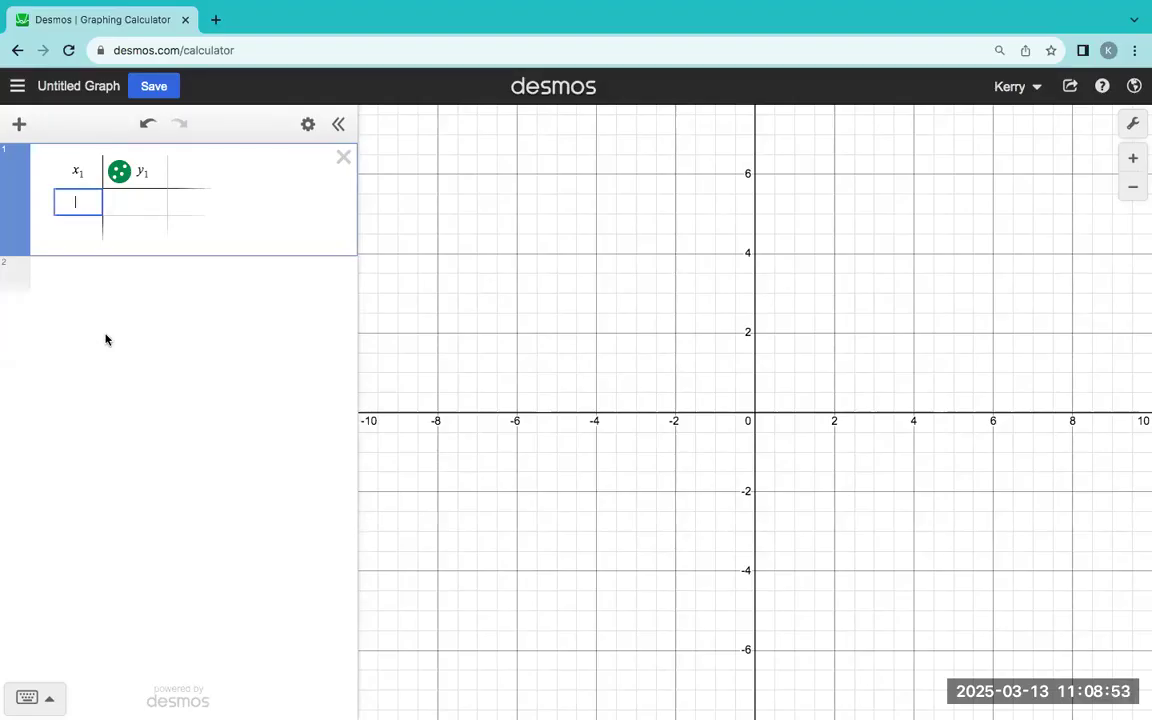
Start a new expression below the table with y₁, consulting the QWERTY keyboard image in the other browser tab for the underscore
{"action": "left_click", "coordinate": [108, 300]}
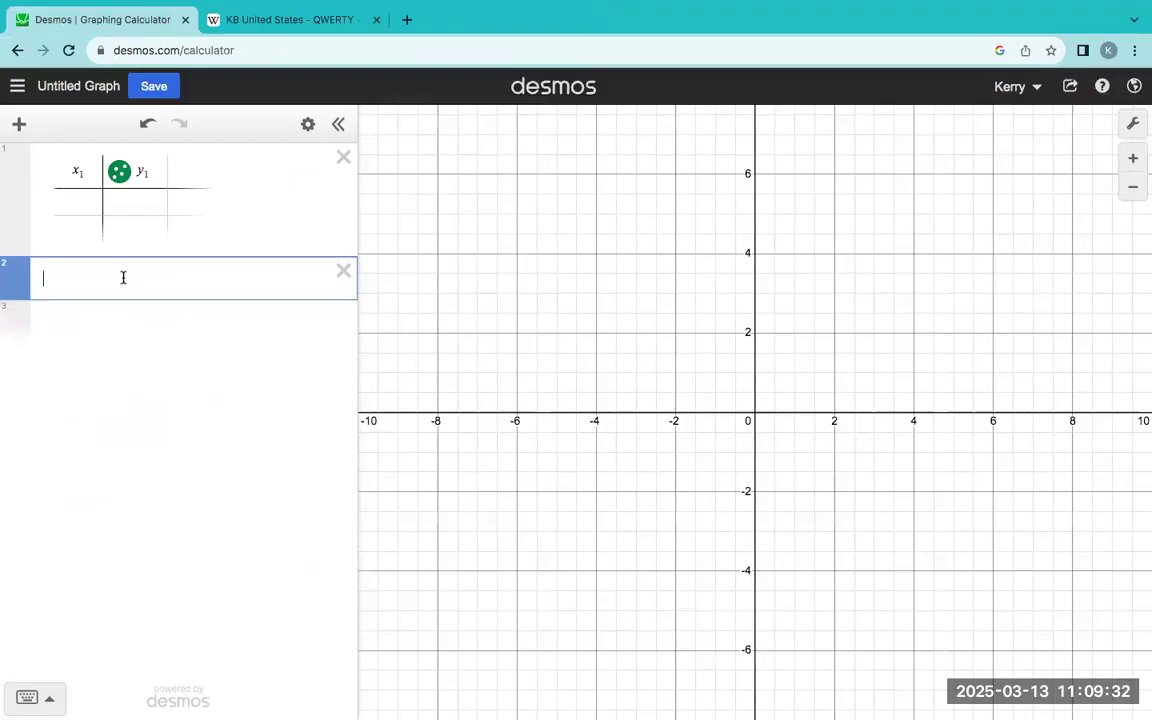
{"action": "type", "text": "y1"}
{"action": "key", "text": "BackSpace"}
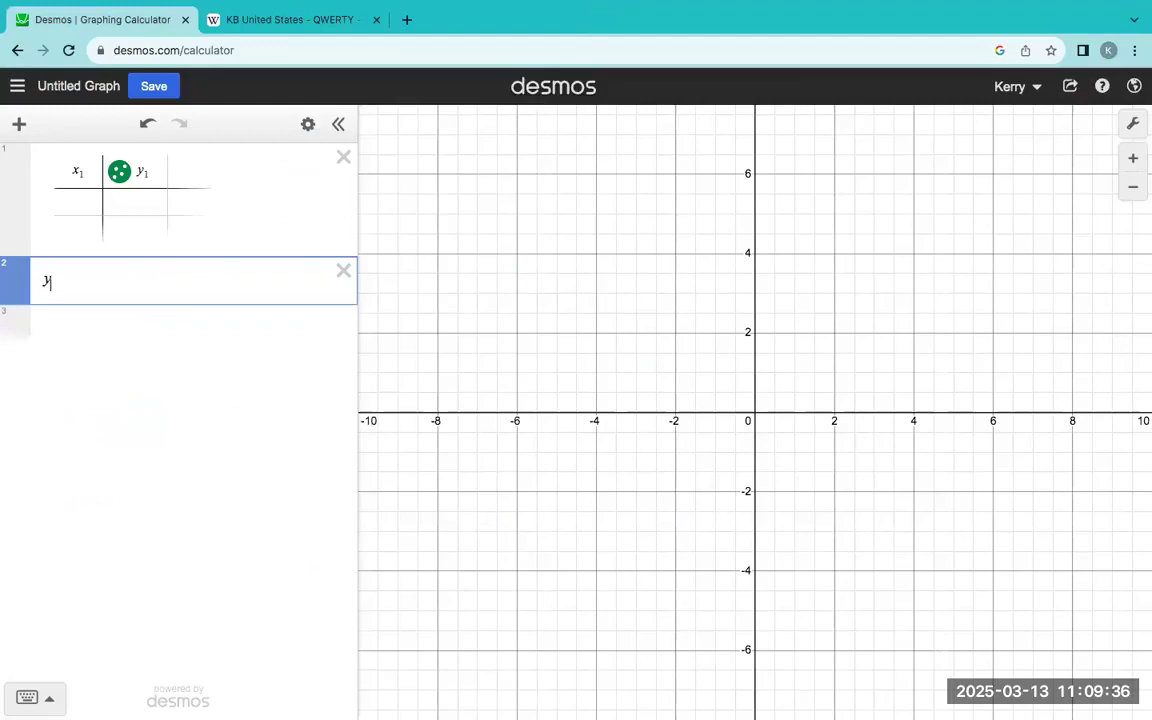
{"action": "left_click", "coordinate": [285, 19]}
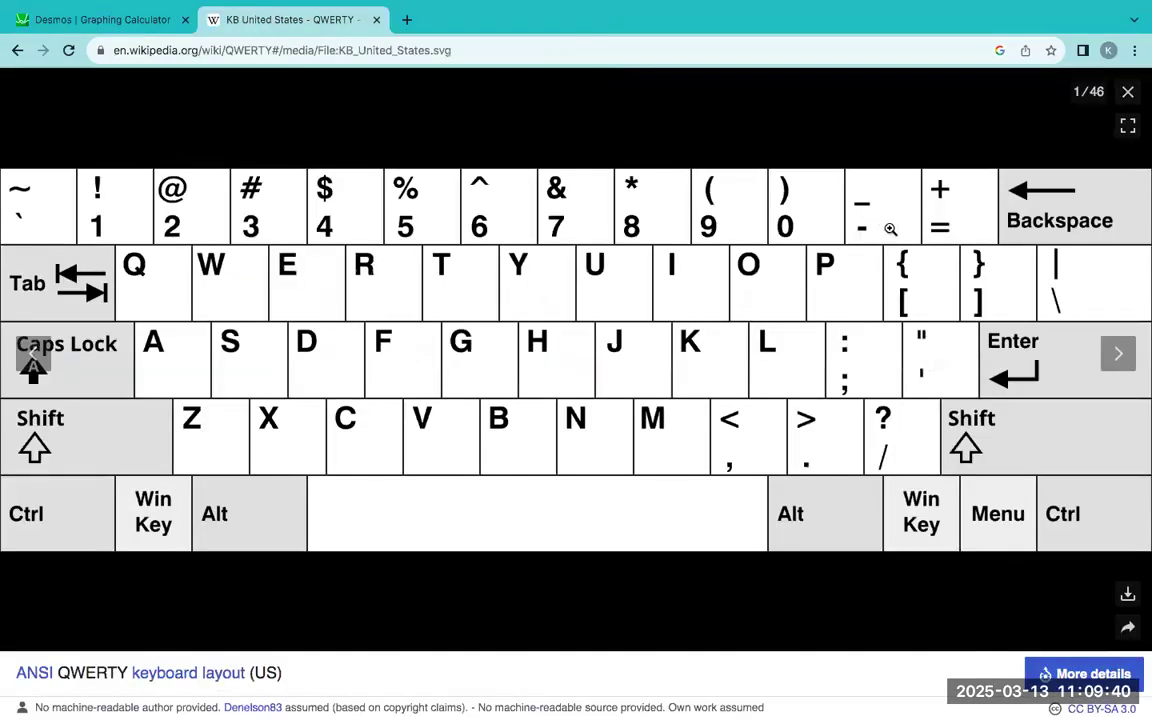
{"action": "left_click", "coordinate": [101, 28]}
{"action": "type", "text": "_1"}
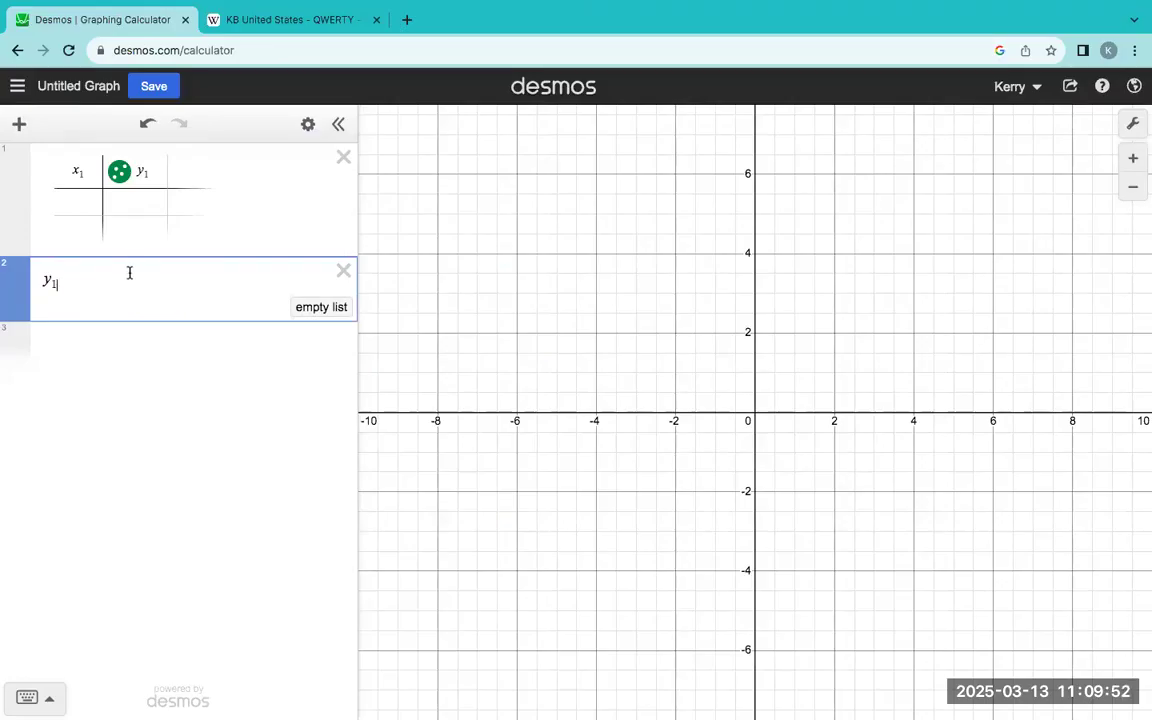
Complete the expression as the linear regression y₁ ~ ax₁ + b, consulting the keyboard image for the tilde
{"action": "type", "text": "-"}
{"action": "left_click", "coordinate": [267, 31]}
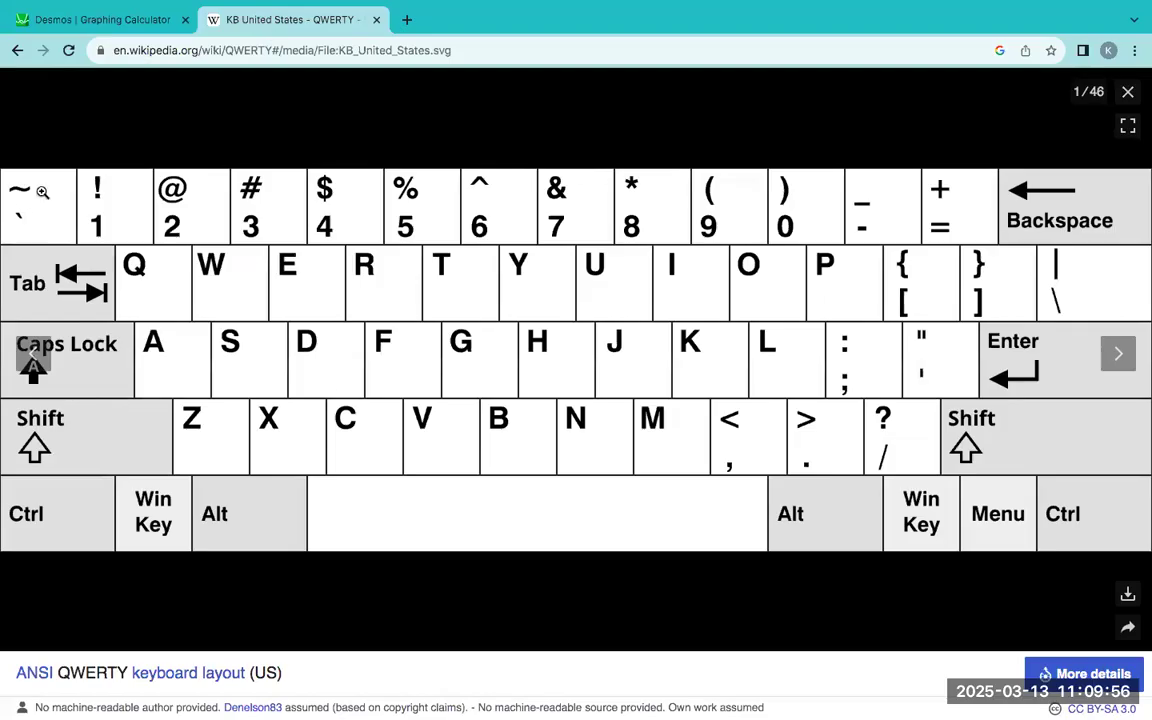
{"action": "left_click", "coordinate": [122, 17]}
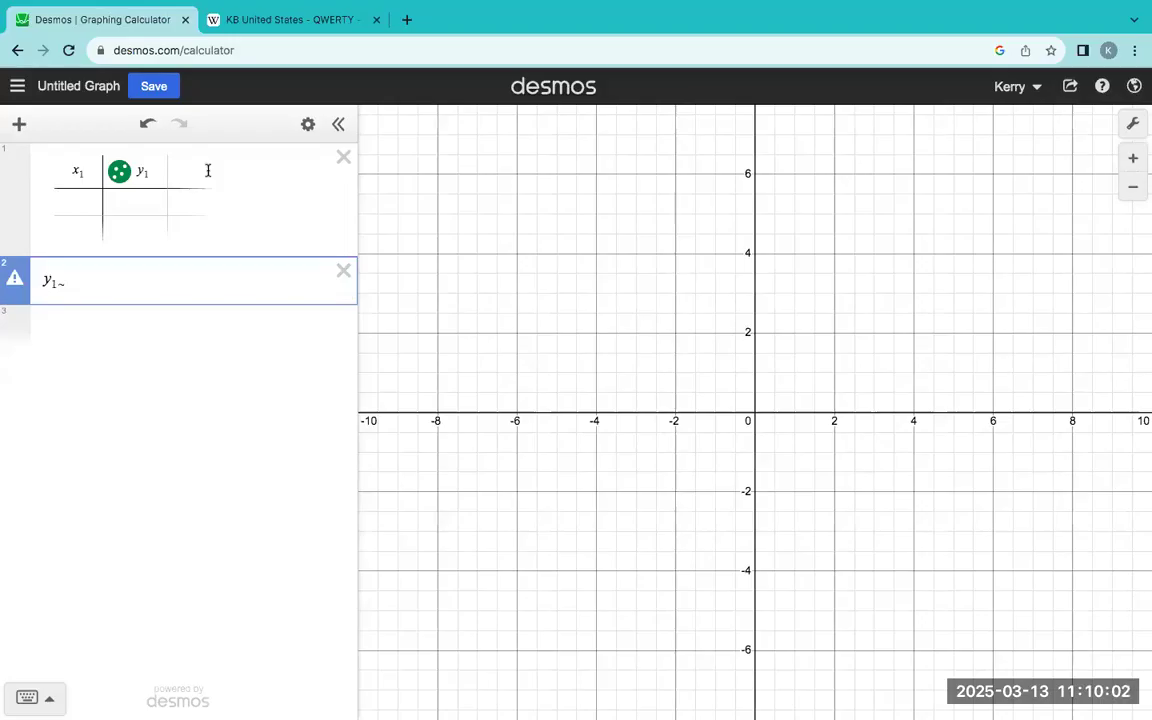
{"action": "type", "text": "a"}
{"action": "key", "text": "BackSpace"}
{"action": "type", "text": "ax1 + b"}
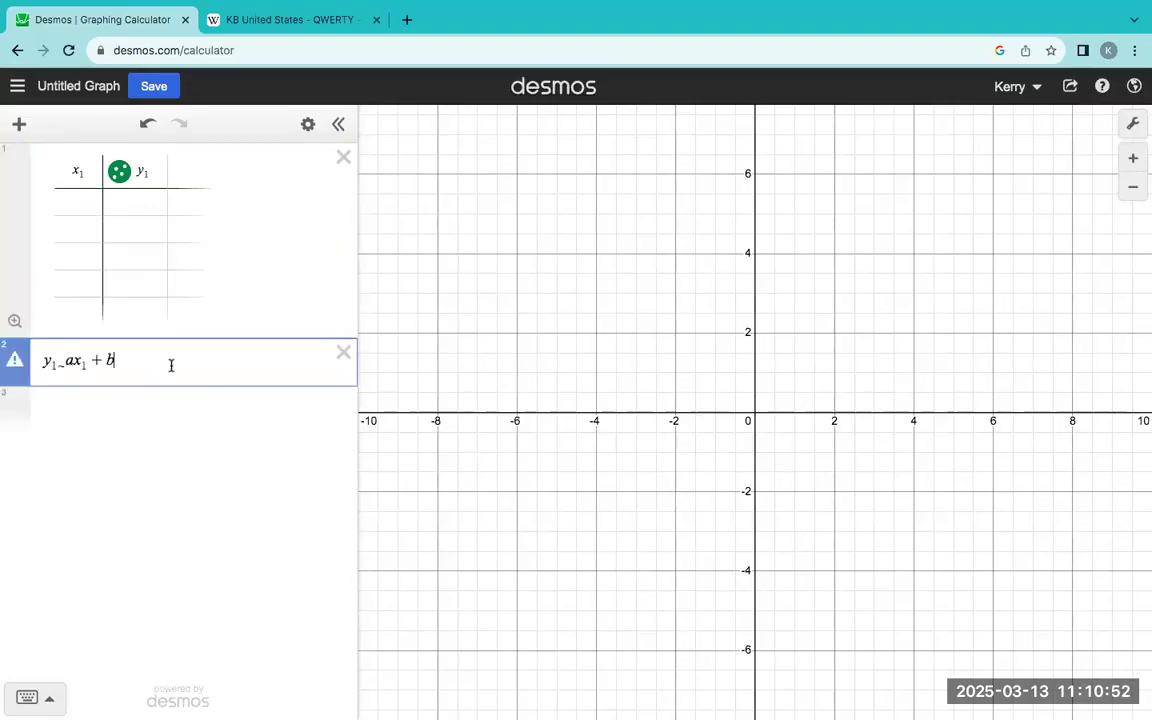
Enter the quadratic regression y₁ ~ ax₁² + bx₁ + c as a new expression below the linear one
{"action": "left_click", "coordinate": [196, 407]}
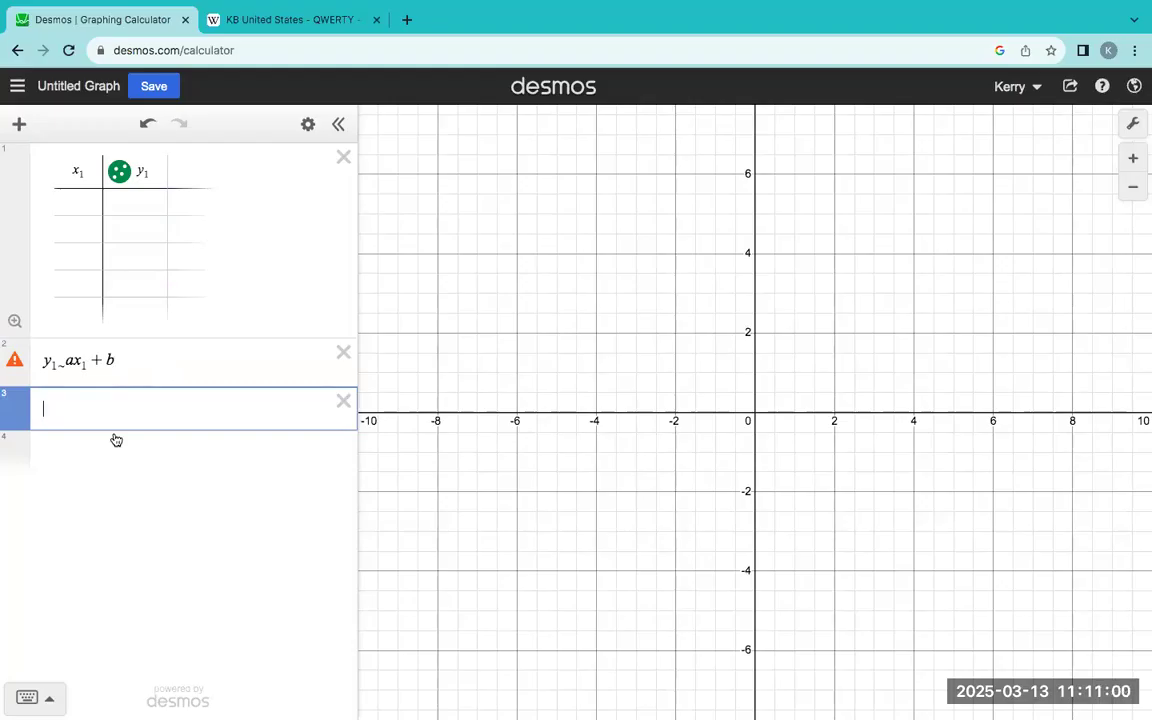
{"action": "type", "text": "y"}
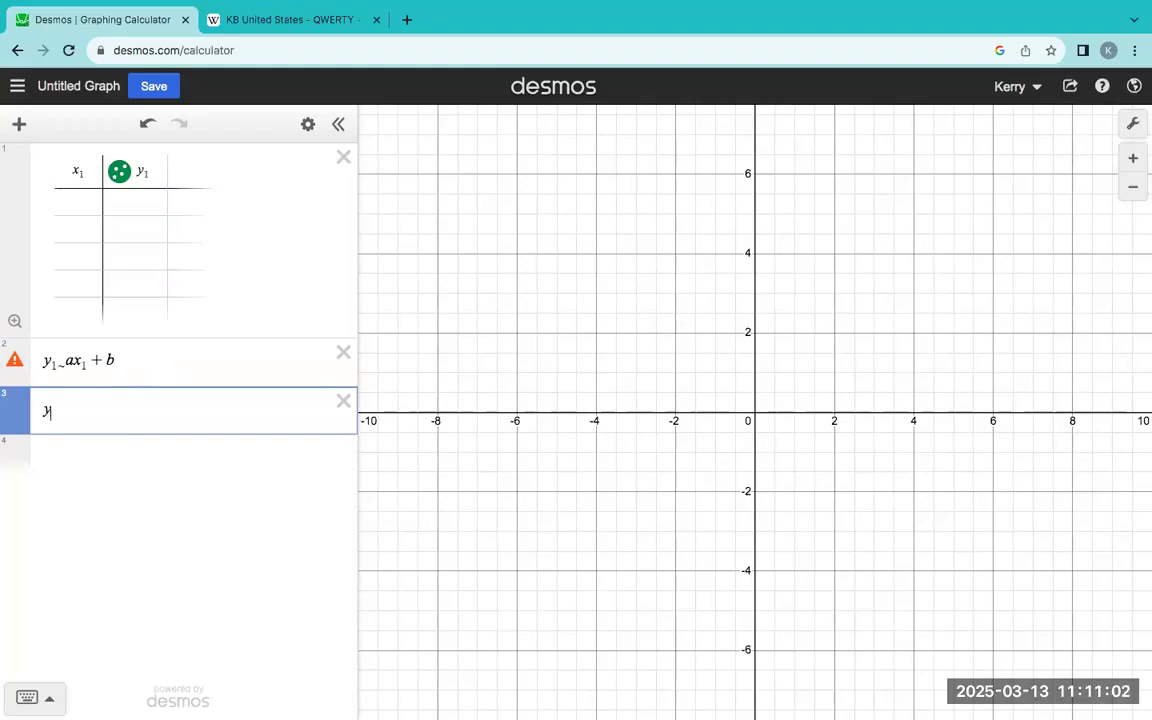
{"action": "type", "text": "1~"}
{"action": "type", "text": "ax"}
{"action": "type", "text": "_"}
{"action": "type", "text": "^2"}
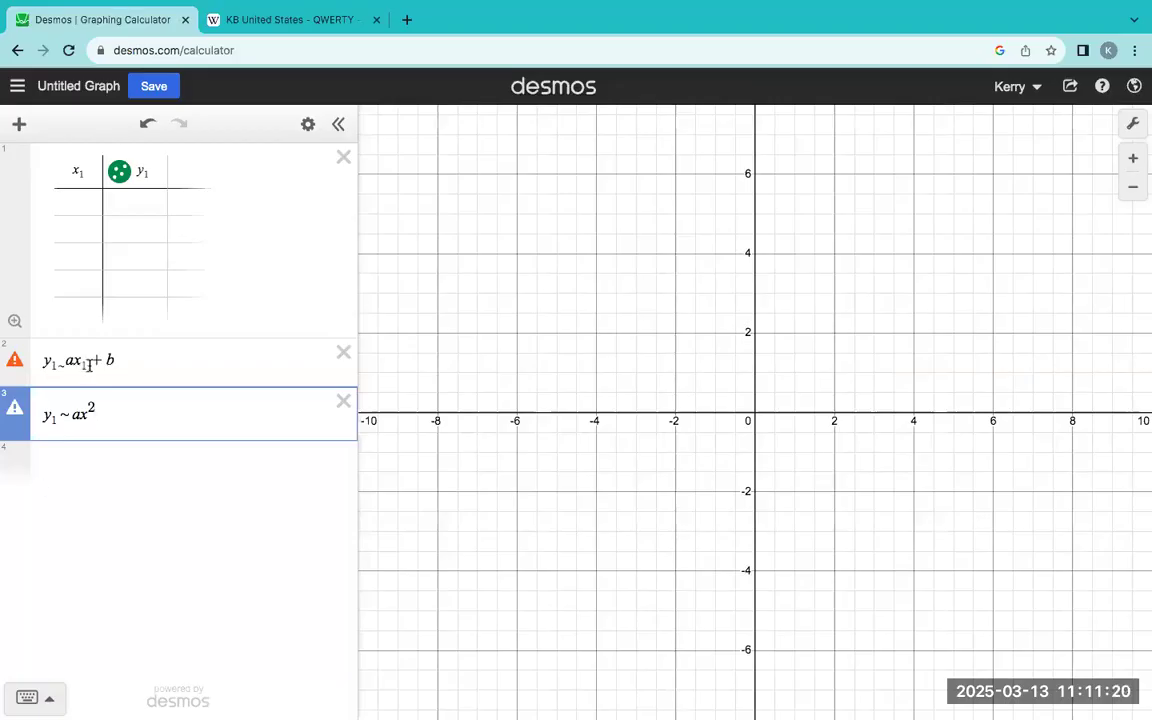
{"action": "left_click", "coordinate": [88, 418]}
{"action": "type", "text": "1"}
{"action": "key", "text": "Right"}
{"action": "type", "text": "+ bx"}
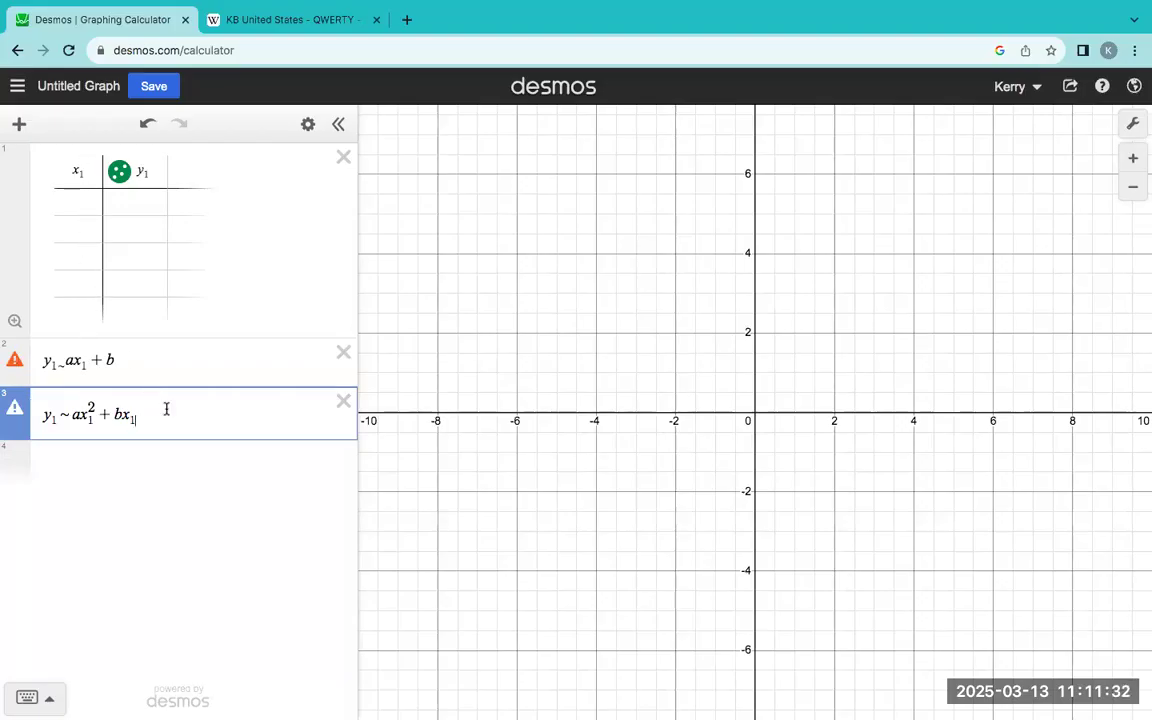
{"action": "type", "text": "+c"}
{"action": "key", "text": "Return"}
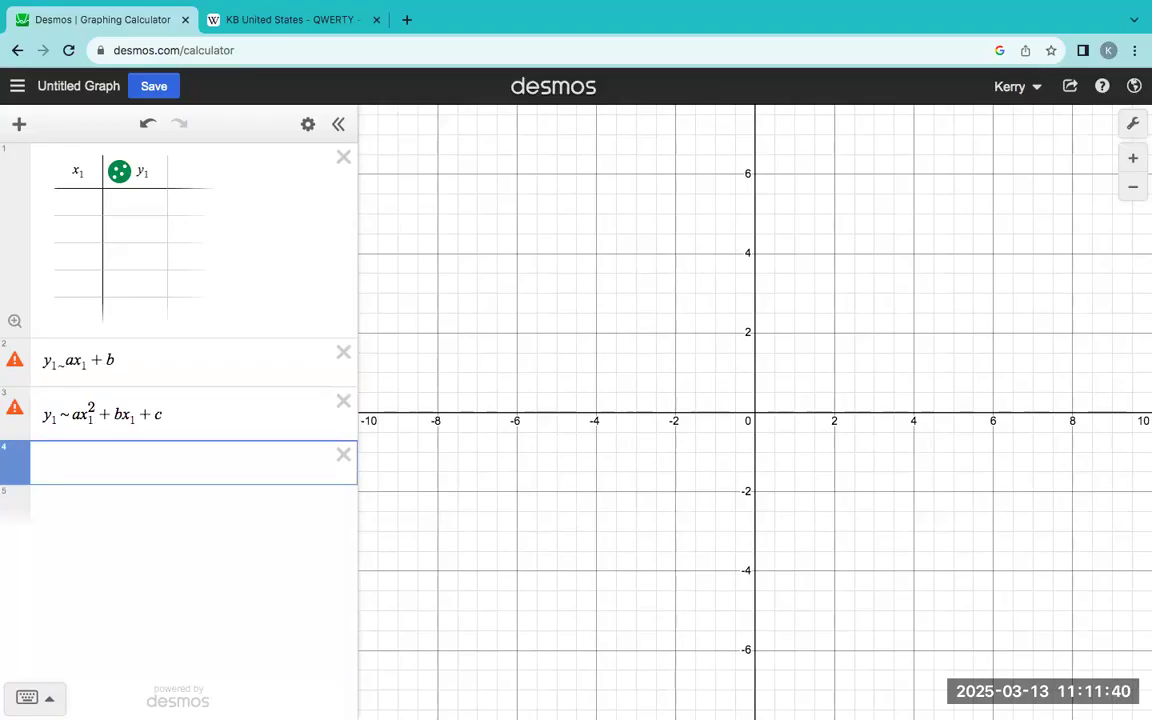
Enter the cubic regression y₁ ~ ax₁³ + bx₁² + cx₁ + d below the quadratic one
{"action": "type", "text": "y_1 ~"}
{"action": "key", "text": "BackSpace"}
{"action": "type", "text": "1~"}
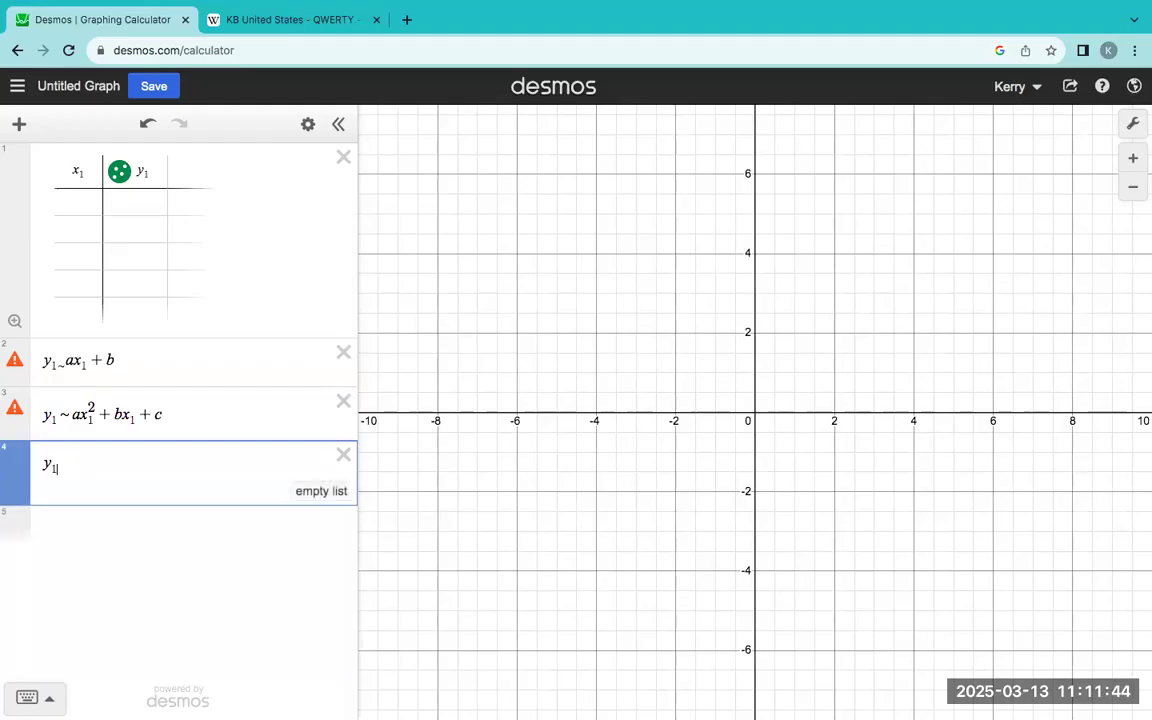
{"action": "type", "text": "a"}
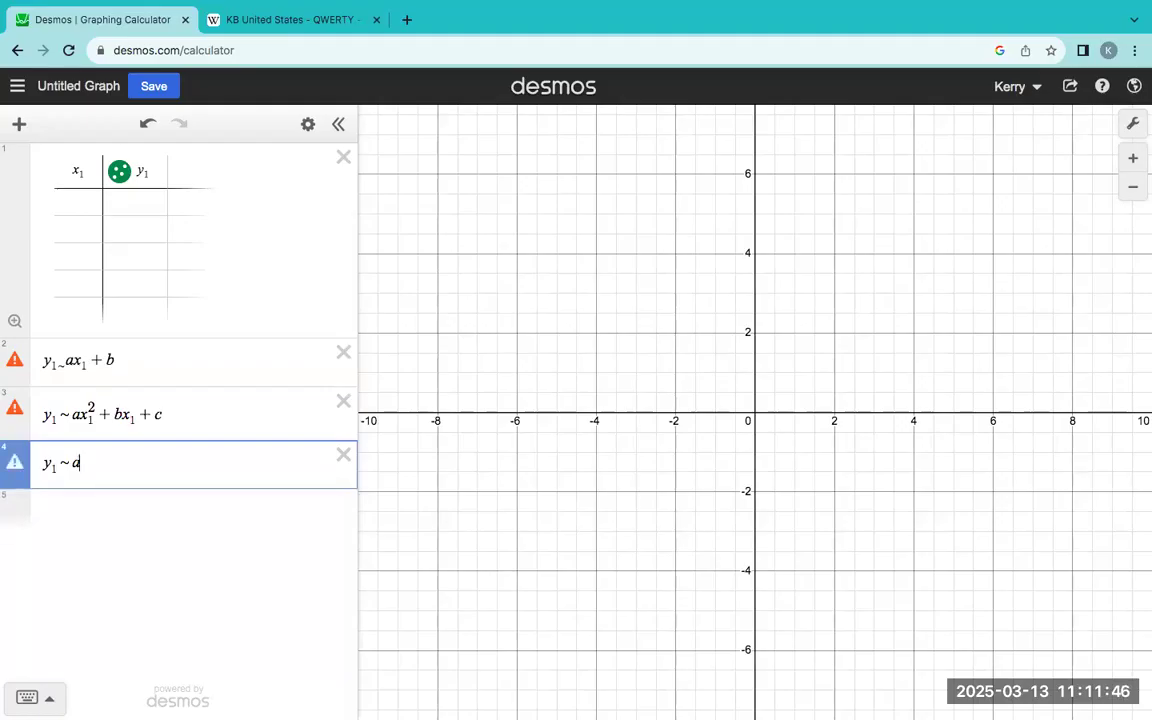
{"action": "type", "text": "x^"}
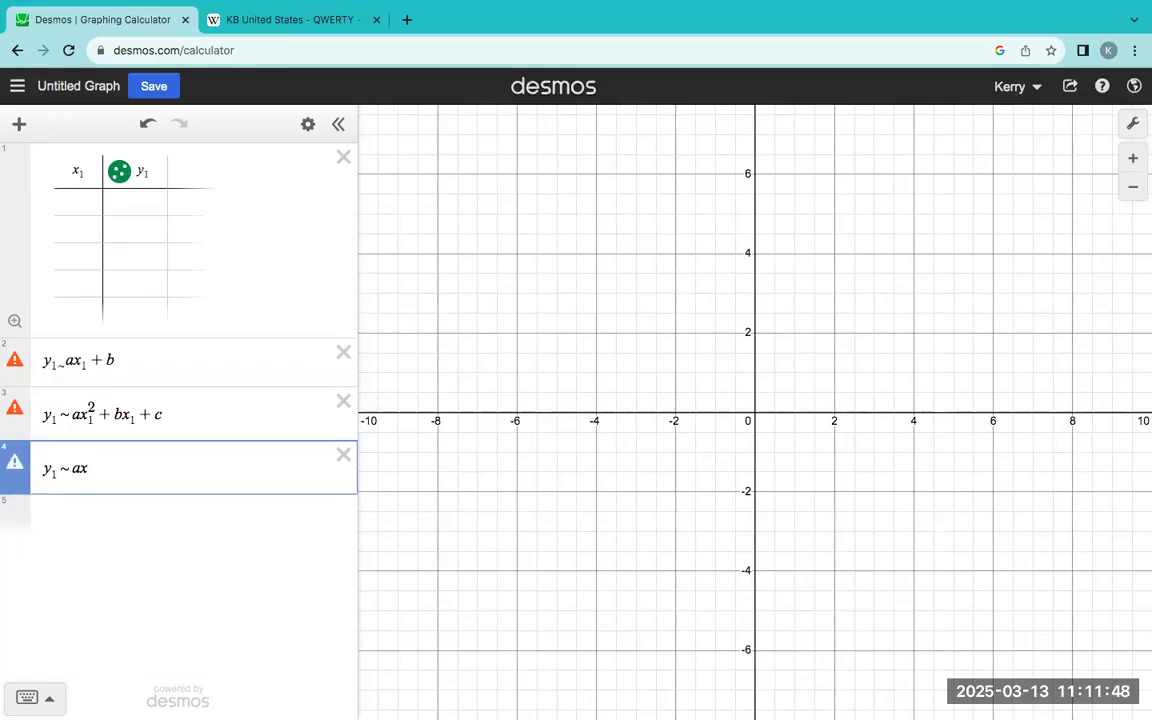
{"action": "type", "text": "3"}
{"action": "type", "text": "_1"}
{"action": "type", "text": "+"}
{"action": "type", "text": "bx"}
{"action": "type", "text": "^2"}
{"action": "type", "text": "_1"}
{"action": "key", "text": "Right"}
{"action": "type", "text": "+ cx_1 "}
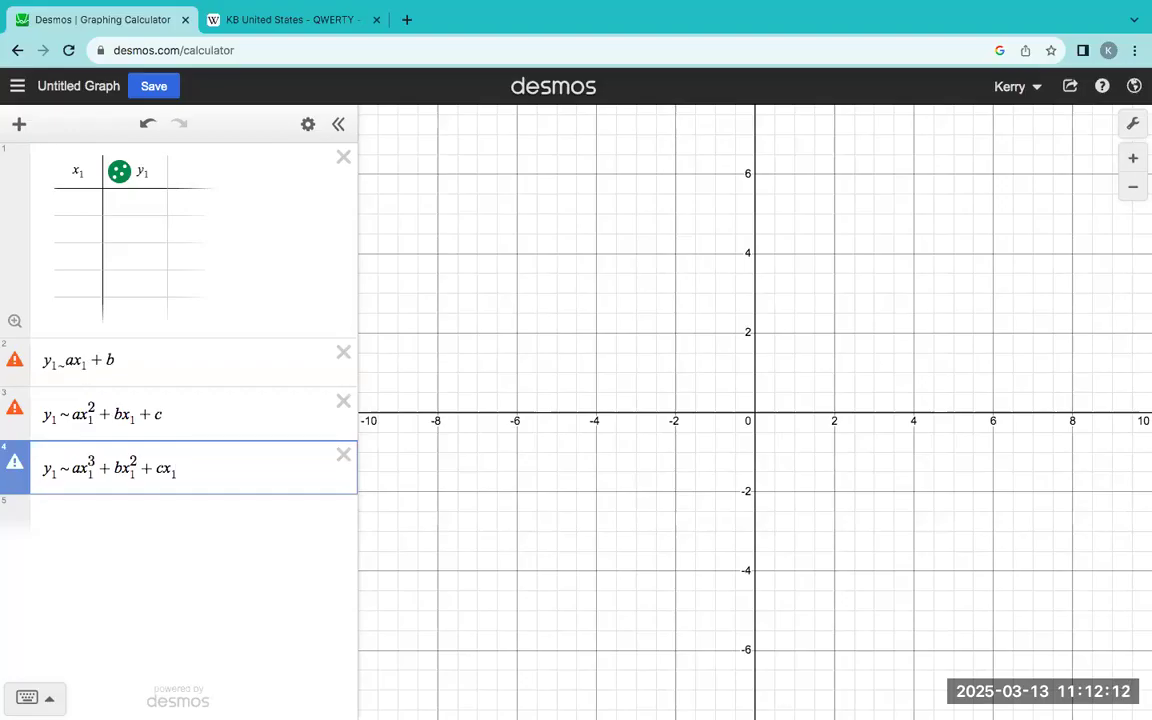
{"action": "type", "text": "+ d"}
Enter the quartic regression terms y₁ ~ ax₁⁴ + bx₁³ + cx₁² + dx, without the constant, in a new expression below the cubic one
{"action": "left_click", "coordinate": [237, 521]}
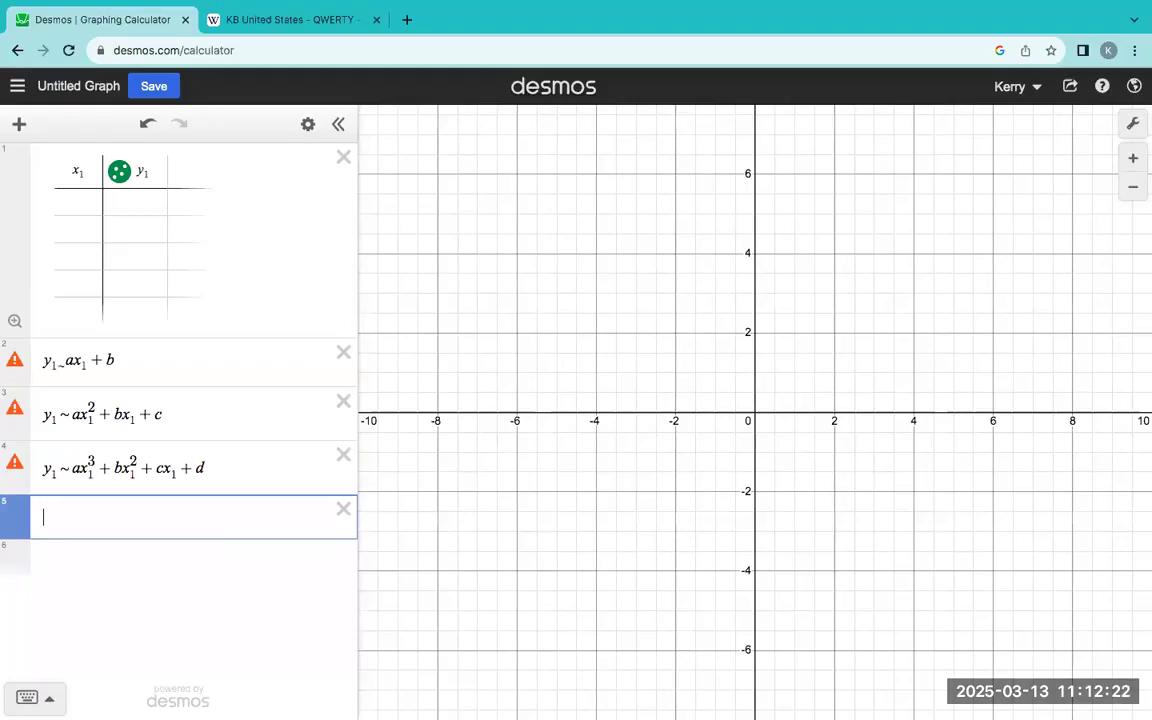
{"action": "type", "text": "y_1 ~"}
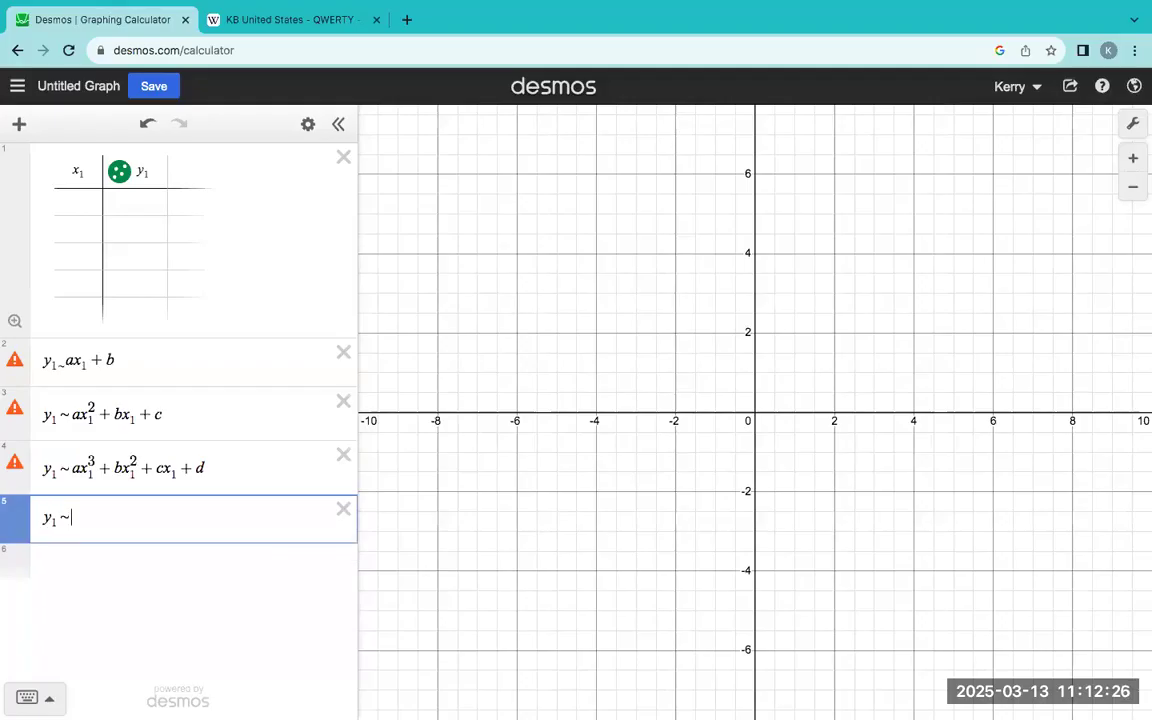
{"action": "type", "text": " ax^4"}
{"action": "key", "text": "Right"}
{"action": "type", "text": "_1"}
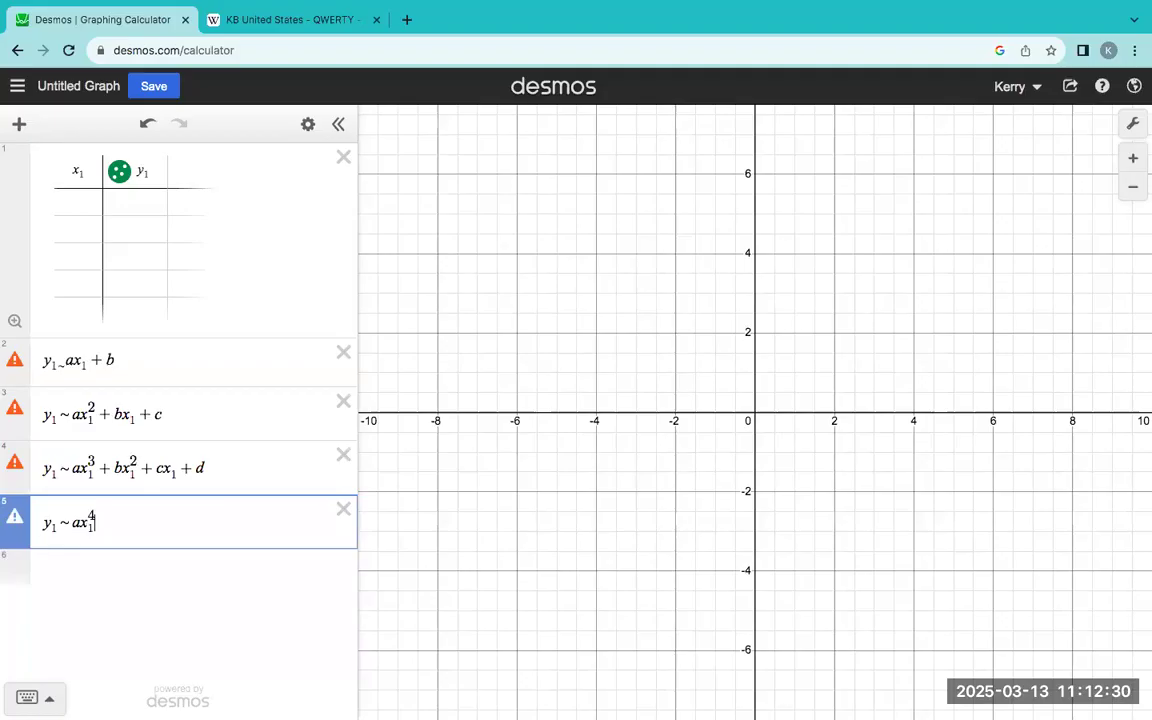
{"action": "key", "text": "Right"}
{"action": "type", "text": "+ bx^3"}
{"action": "key", "text": "Right"}
{"action": "type", "text": "_1^3+cx^2"}
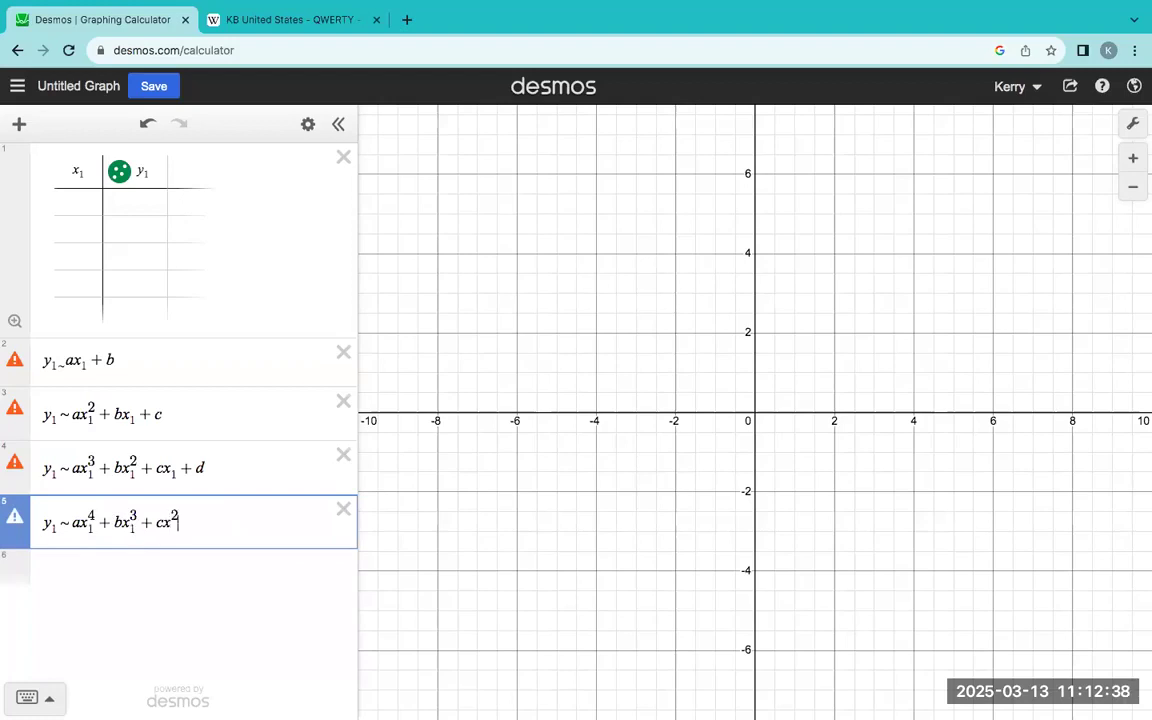
{"action": "key", "text": "Right"}
{"action": "type", "text": "_1+dx+e"}
{"action": "key", "text": "BackSpace"}
{"action": "key", "text": "BackSpace"}
{"action": "key", "text": "Return"}
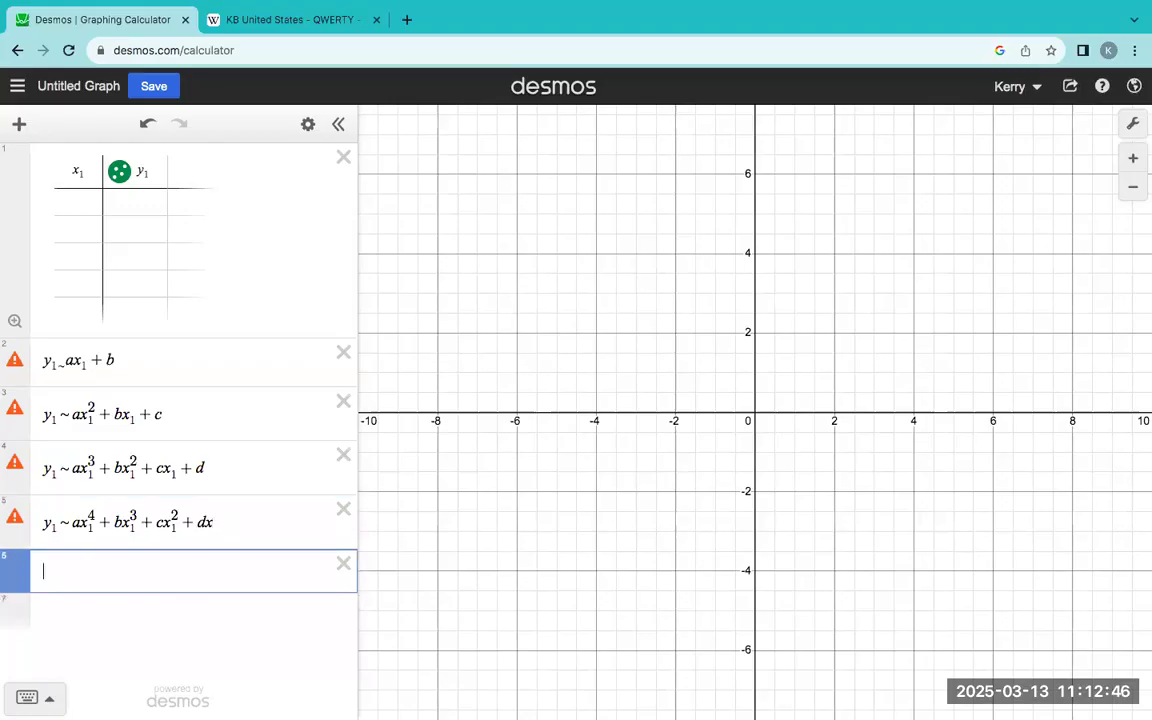
Append the constant term + f to the quartic regression, using f because e is a reserved constant
{"action": "type", "text": "e"}
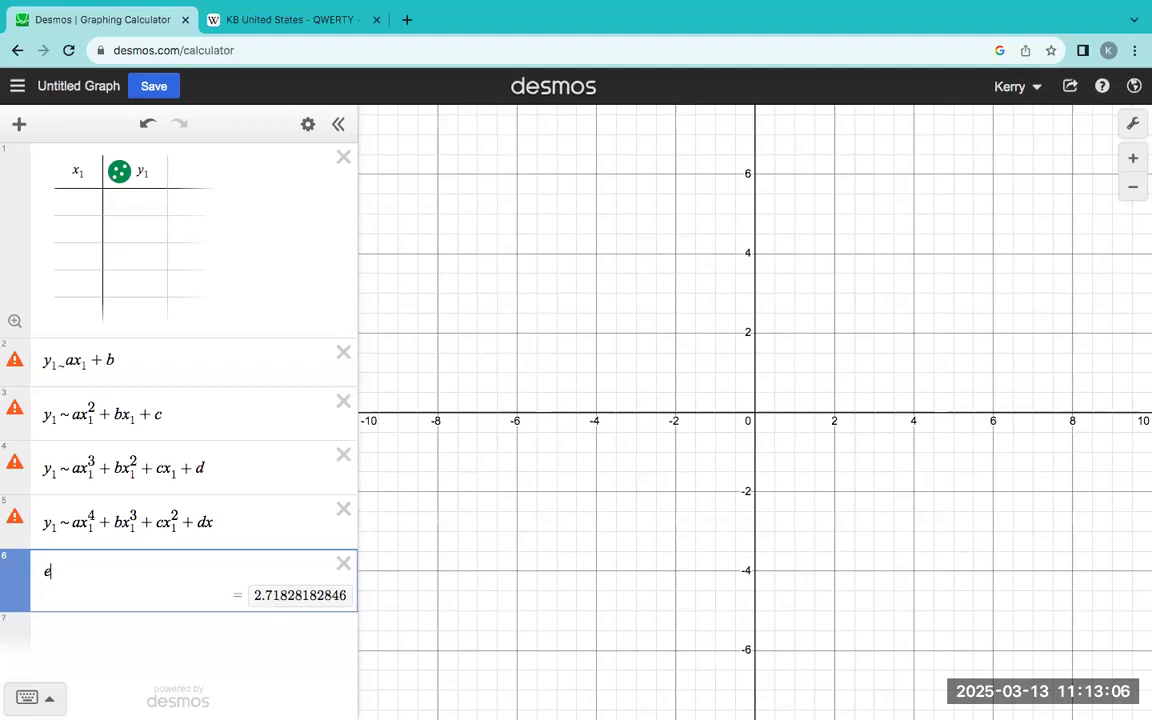
{"action": "key", "text": "BackSpace"}
{"action": "left_click", "coordinate": [268, 527]}
{"action": "type", "text": "+f"}
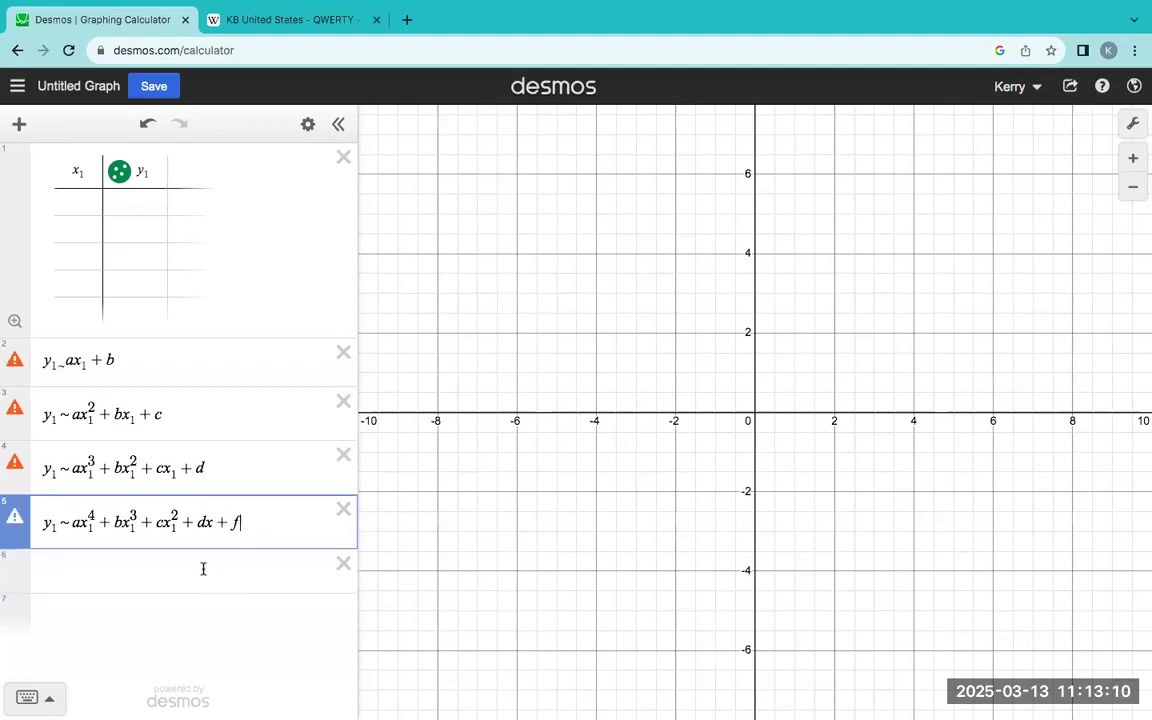
Enter the power regression y₁ ~ ax₁^b below the quartic one and add an empty expression after it
{"action": "left_click", "coordinate": [203, 566]}
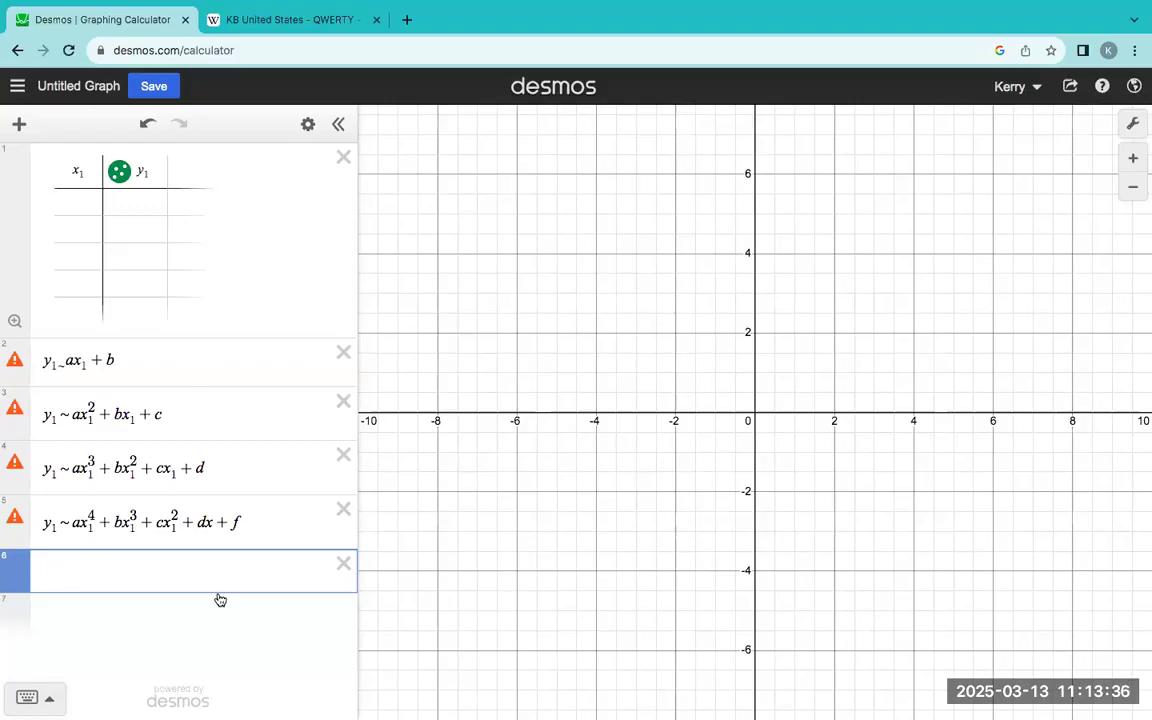
{"action": "type", "text": "y_"}
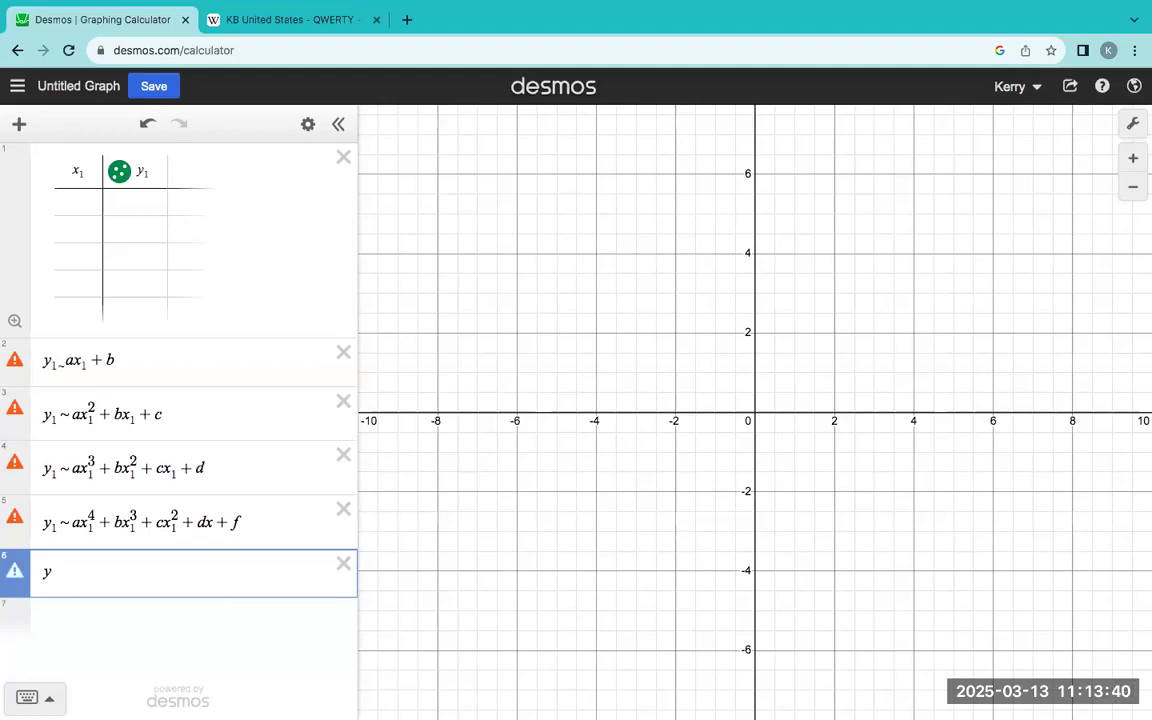
{"action": "type", "text": "1~"}
{"action": "type", "text": "ax1"}
{"action": "key", "text": "Right"}
{"action": "type", "text": "^b"}
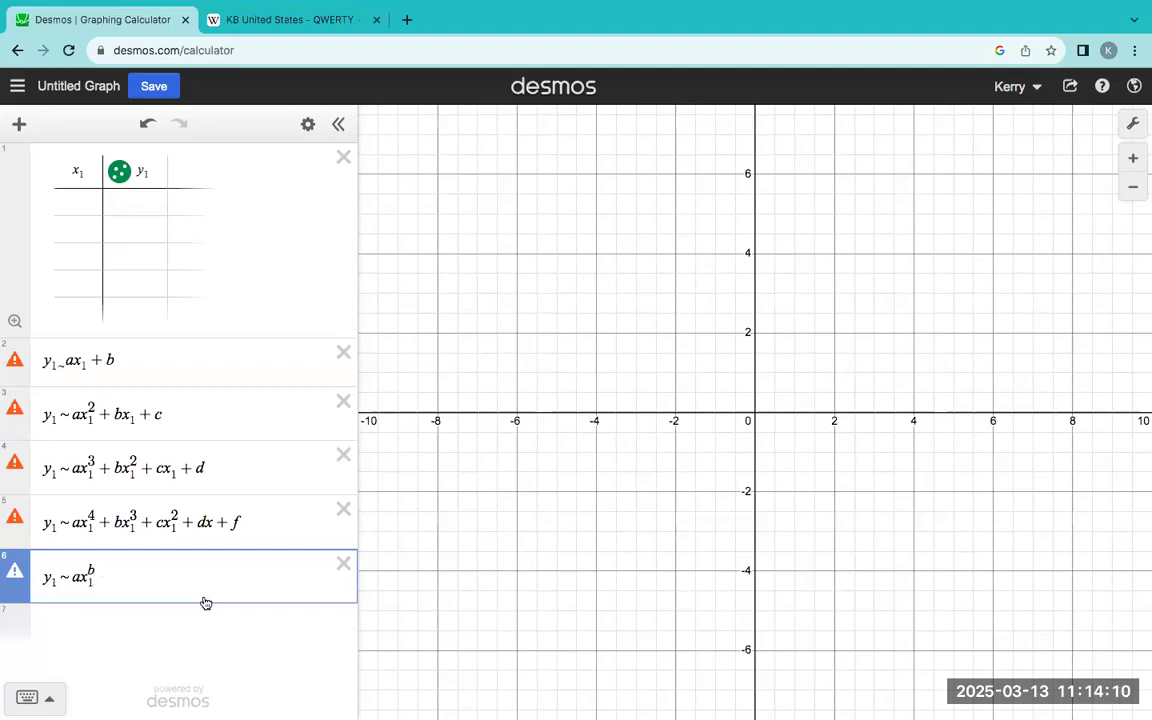
{"action": "left_click", "coordinate": [190, 625]}
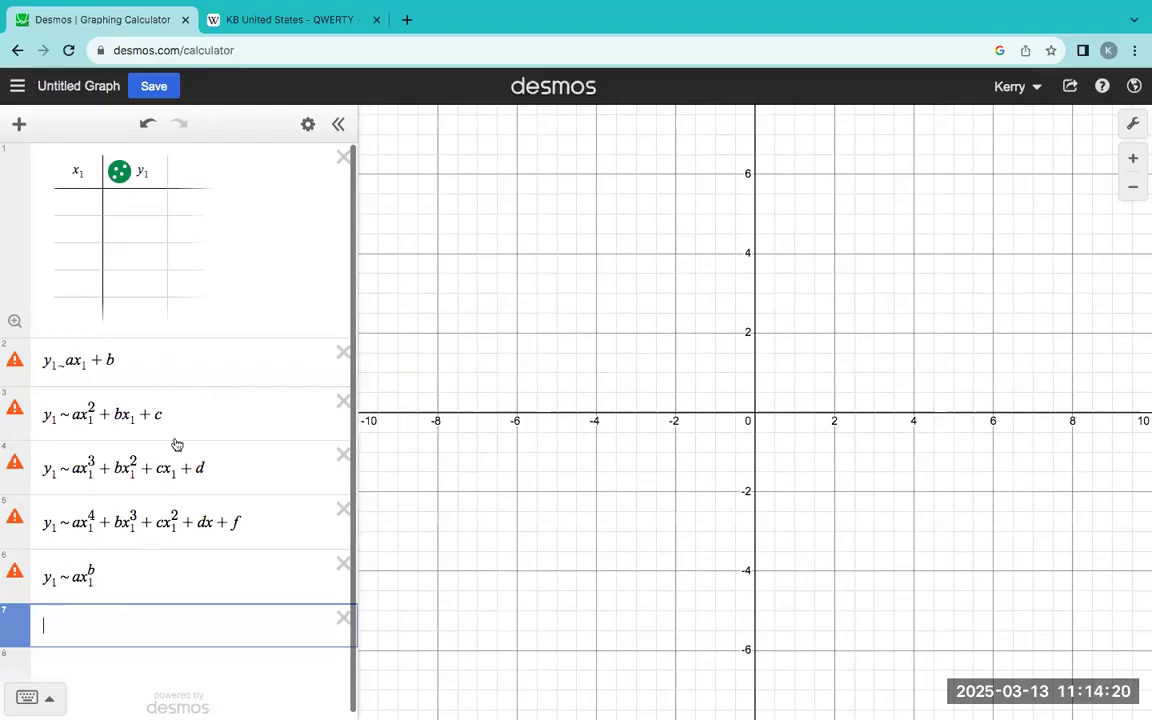
Save the graph under the title Math 104 Desmos Project
{"action": "left_click", "coordinate": [105, 88]}
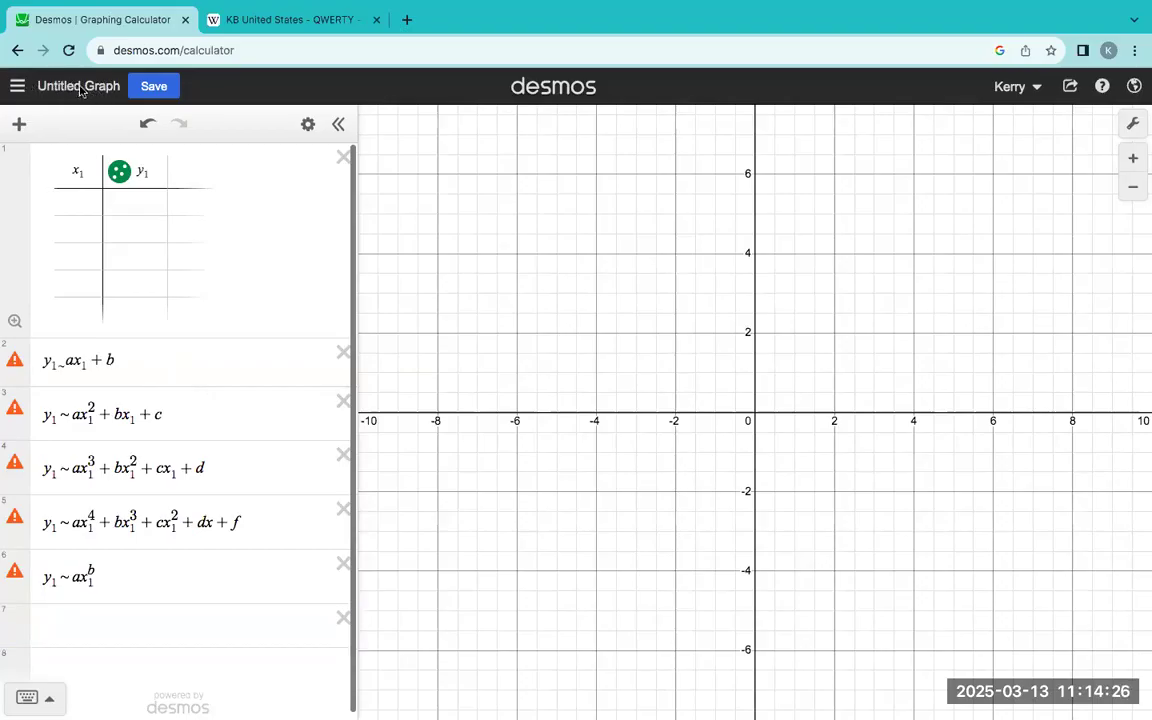
{"action": "left_click", "coordinate": [150, 87]}
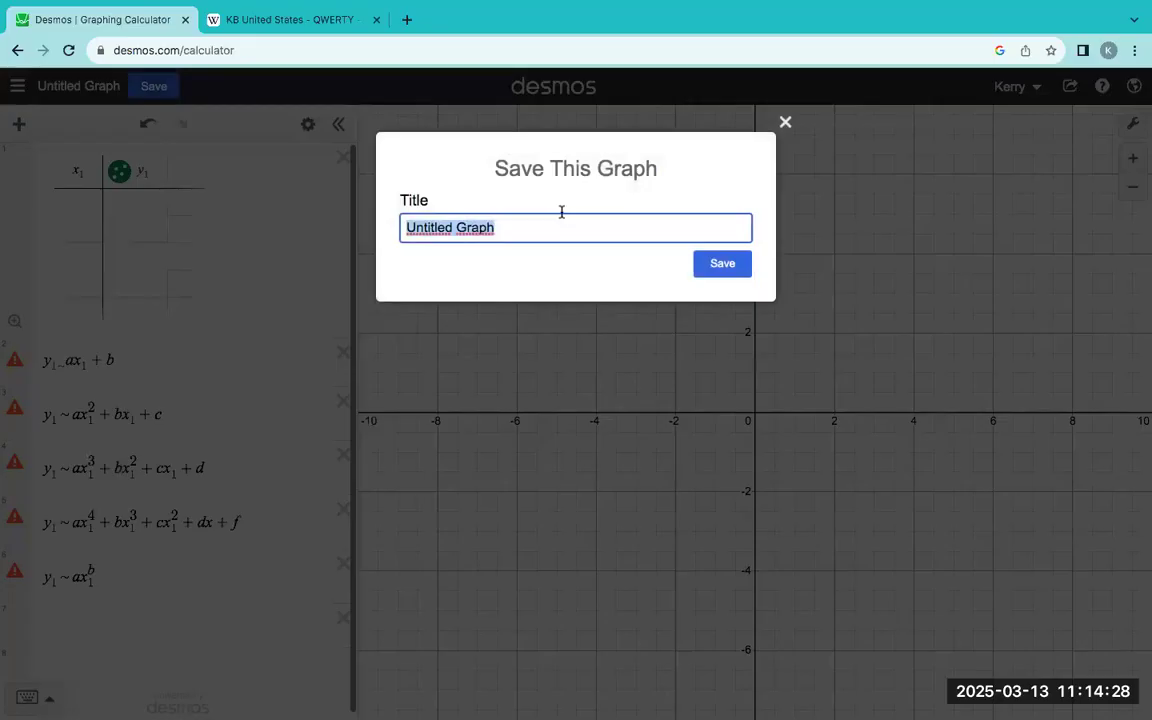
{"action": "key", "text": "BackSpace"}
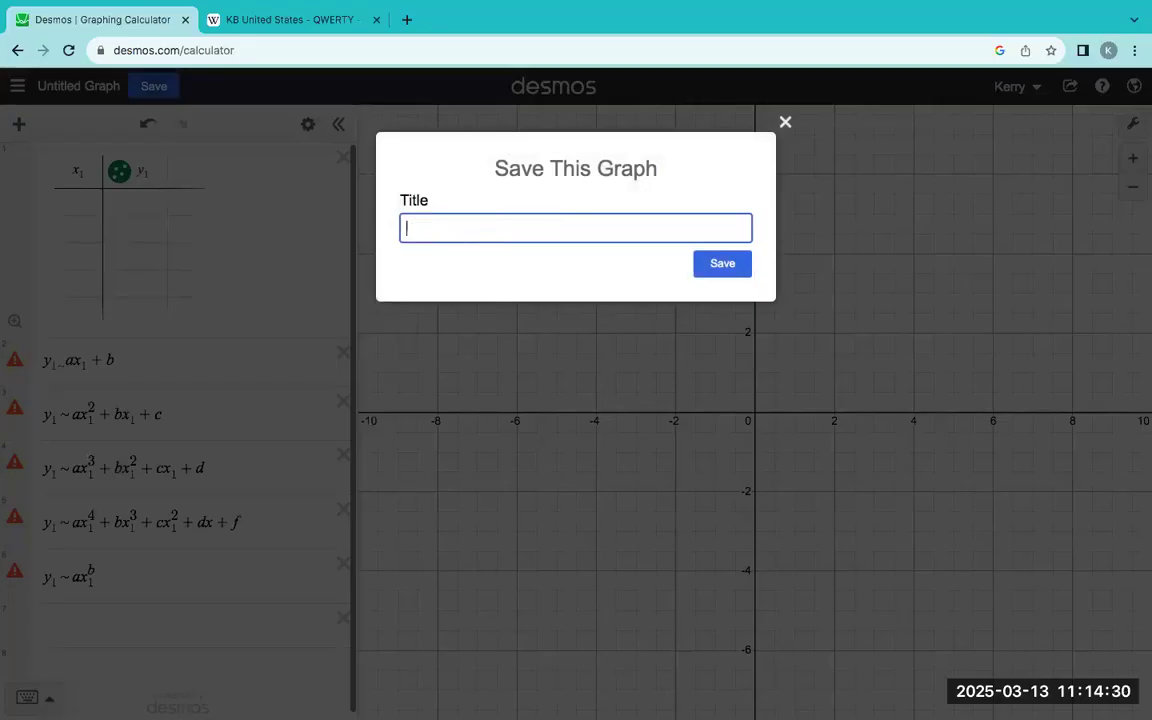
{"action": "type", "text": "Desmos Project"}
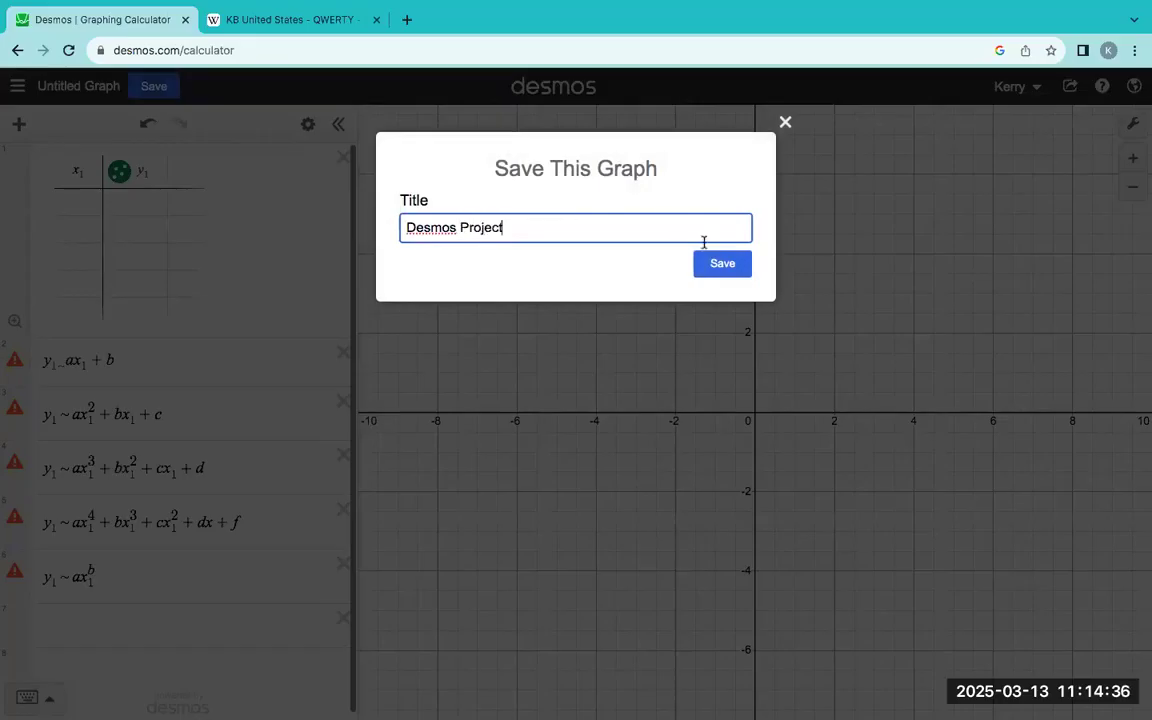
{"action": "left_click", "coordinate": [400, 227]}
{"action": "type", "text": "Math 104"}
{"action": "left_click", "coordinate": [741, 264]}
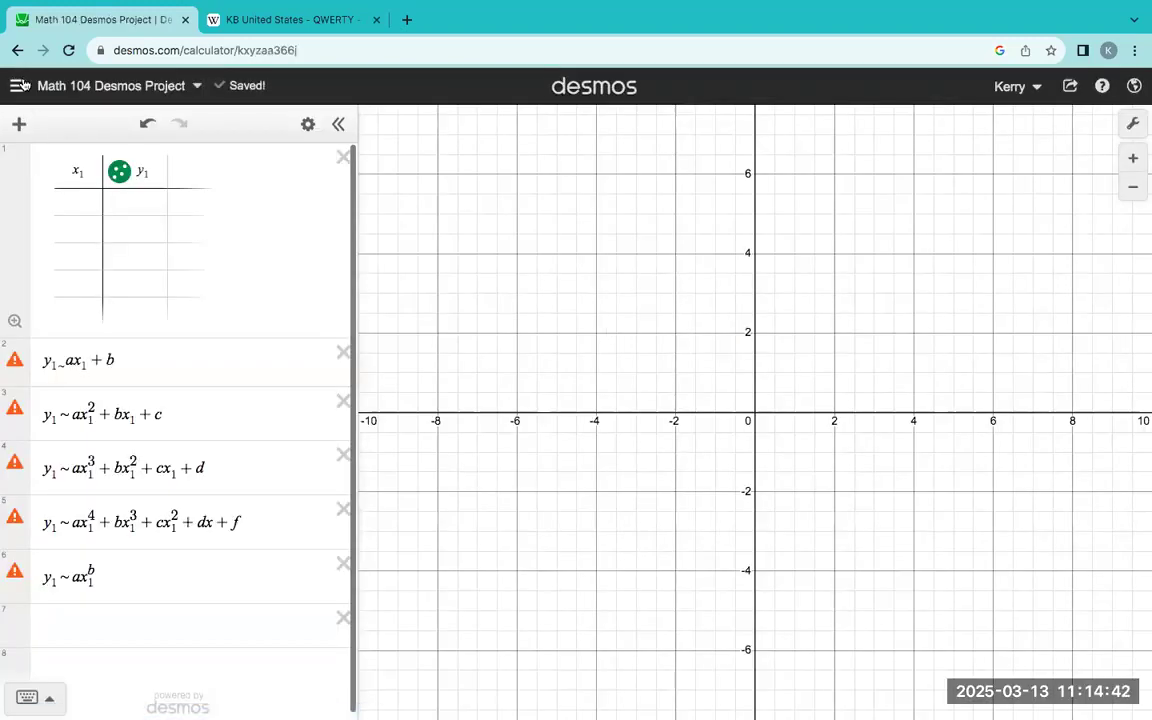
Open the first of the two saved graphs named Cubic/Quartic Regression, dated Jul 29, 2024
{"action": "left_click", "coordinate": [19, 85]}
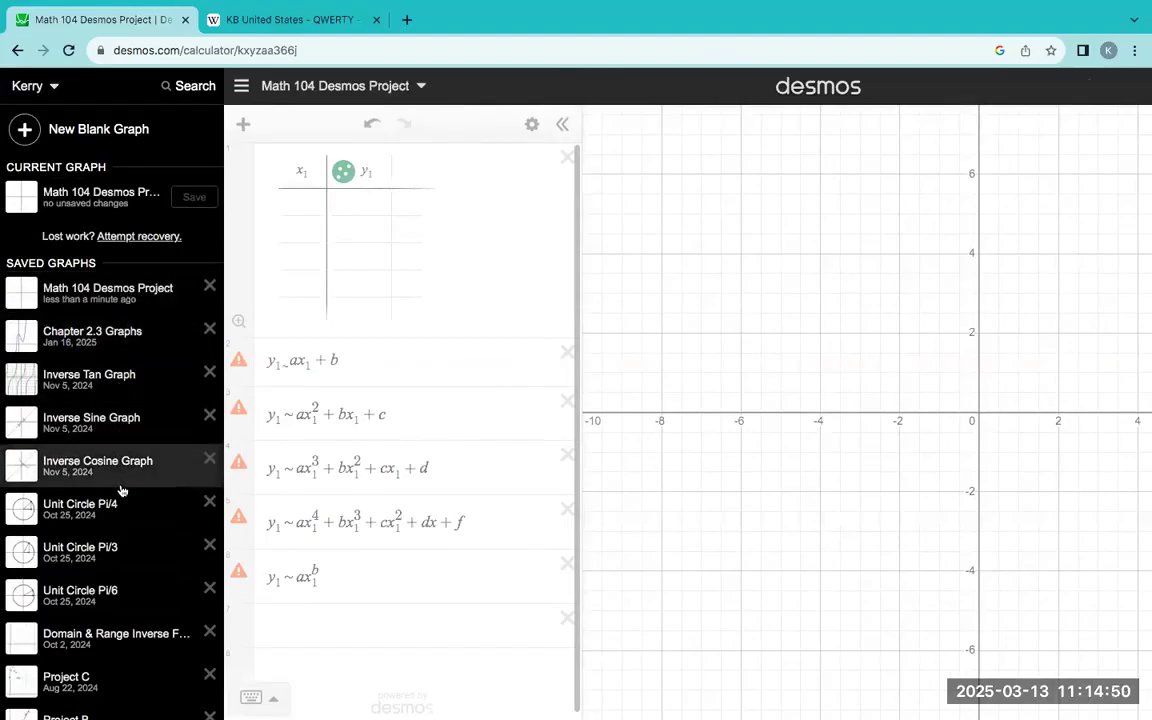
{"action": "scroll", "coordinate": [128, 520], "scroll_direction": "down", "scroll_amount": 1}
{"action": "right_click", "coordinate": [128, 520]}
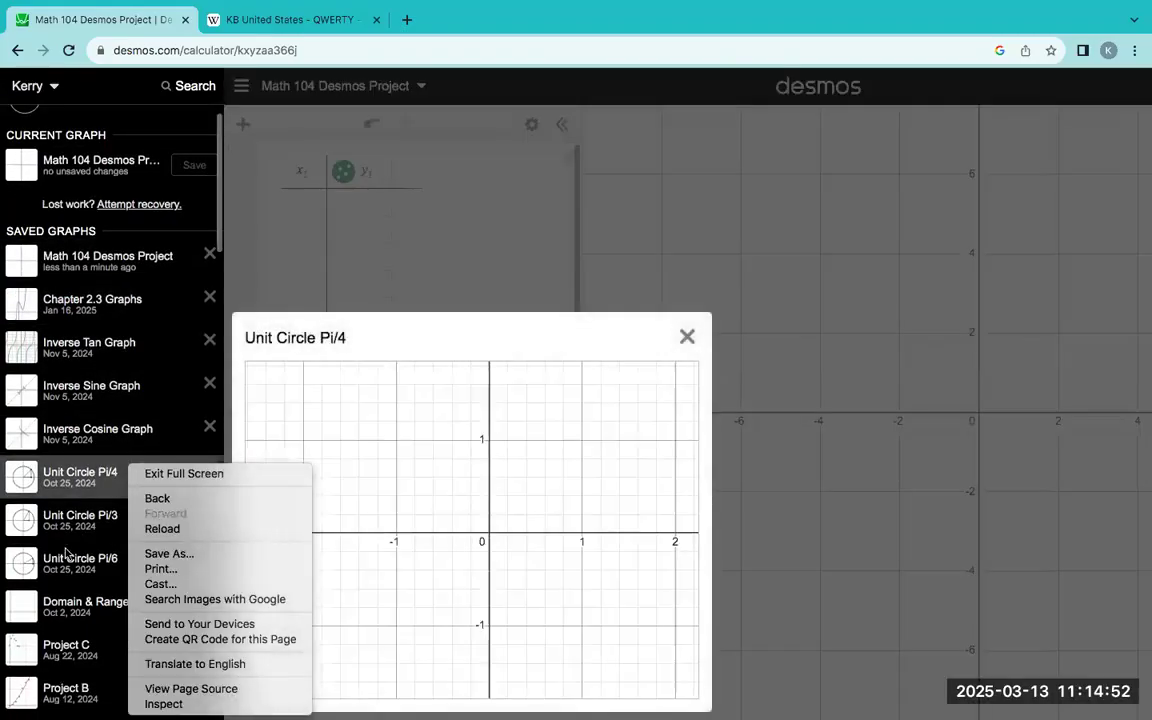
{"action": "left_click", "coordinate": [108, 352]}
{"action": "left_click", "coordinate": [108, 352]}
{"action": "scroll", "coordinate": [108, 352], "scroll_direction": "down", "scroll_amount": 4}
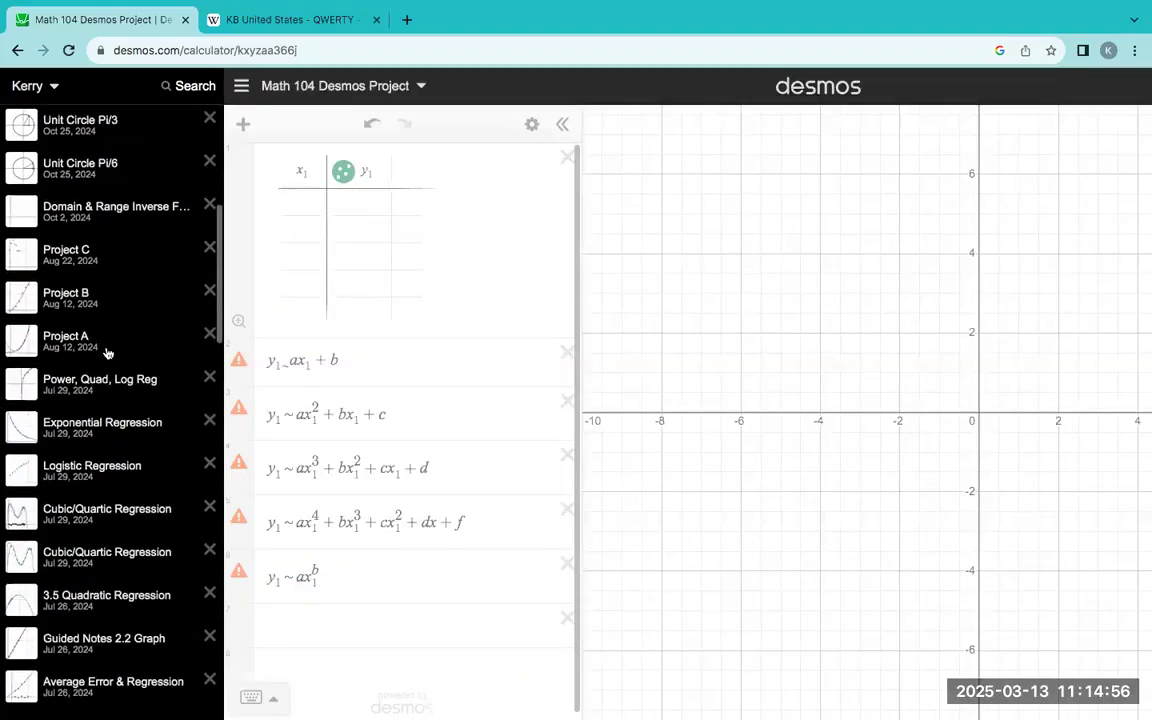
{"action": "left_click", "coordinate": [108, 533]}
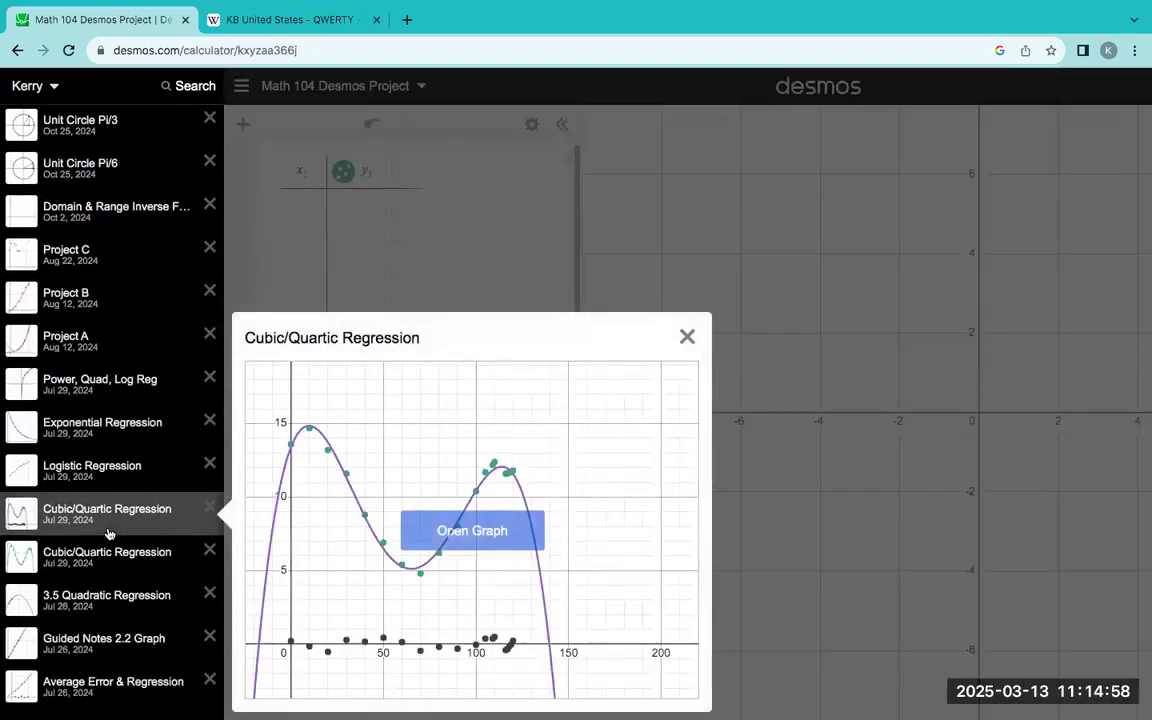
{"action": "left_click", "coordinate": [481, 535]}
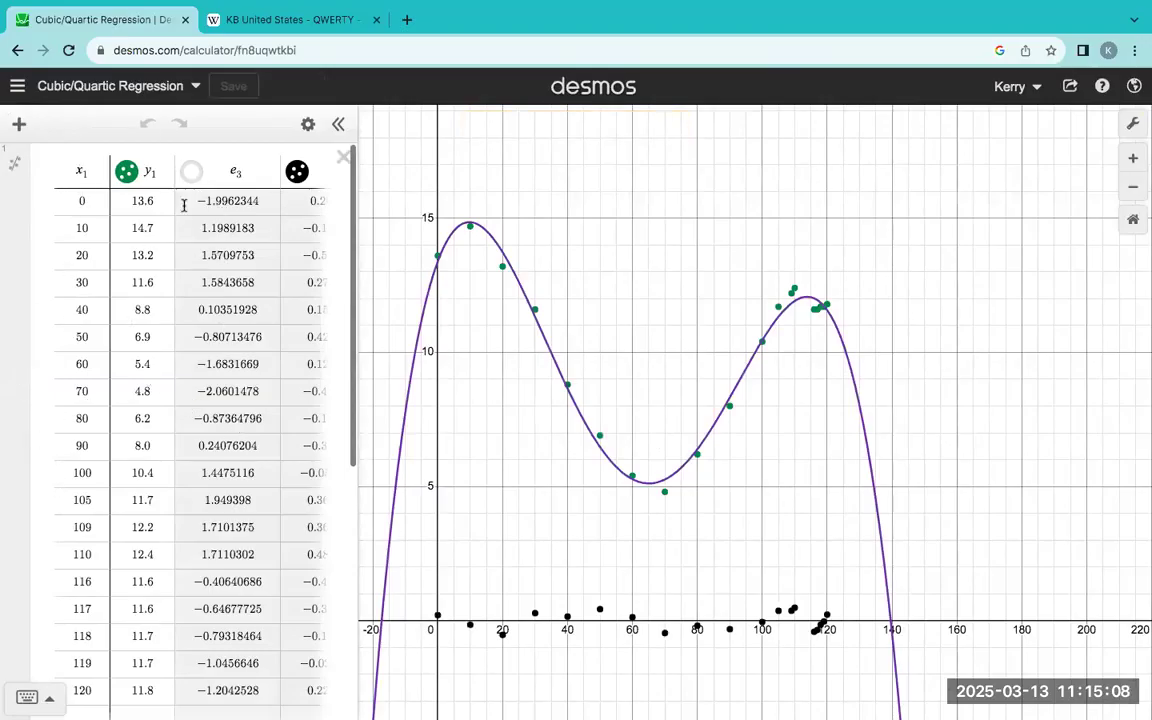
Display the cubic, quadratic and linear regression curves one at a time beside the quartic curve, hiding each again
{"action": "scroll", "coordinate": [207, 338], "scroll_direction": "down", "scroll_amount": 10}
{"action": "scroll", "coordinate": [207, 338], "scroll_direction": "up", "scroll_amount": 5}
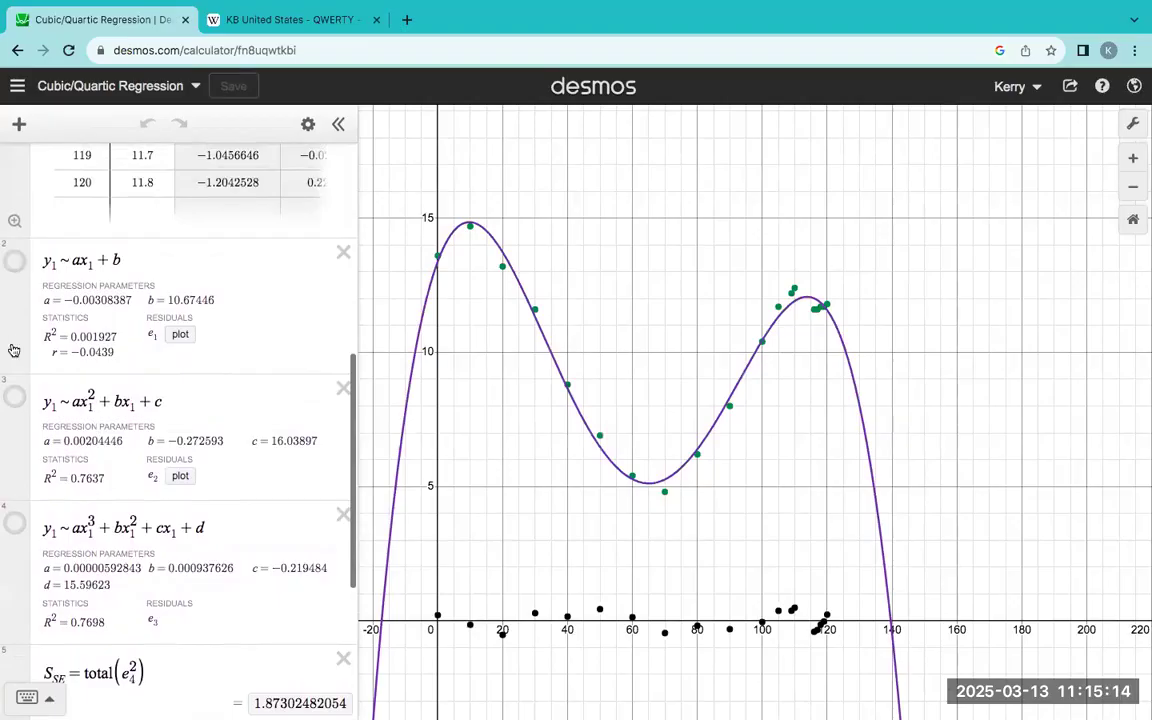
{"action": "left_click", "coordinate": [16, 525]}
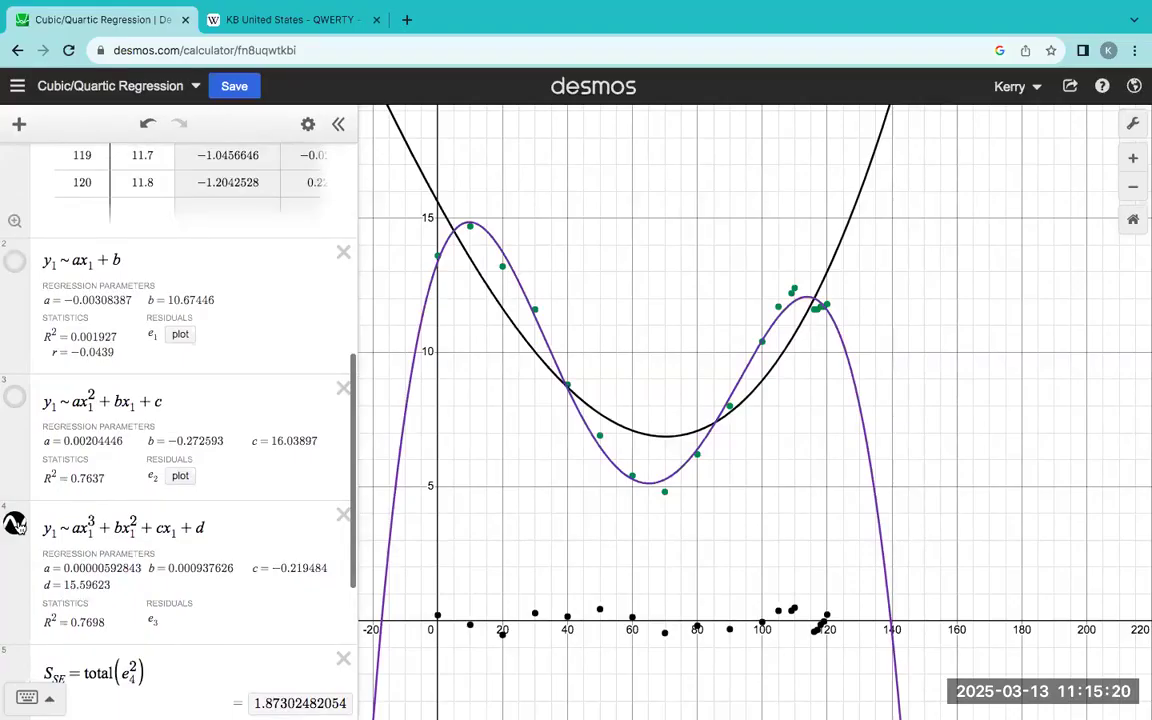
{"action": "left_click", "coordinate": [15, 523]}
{"action": "left_click", "coordinate": [15, 396]}
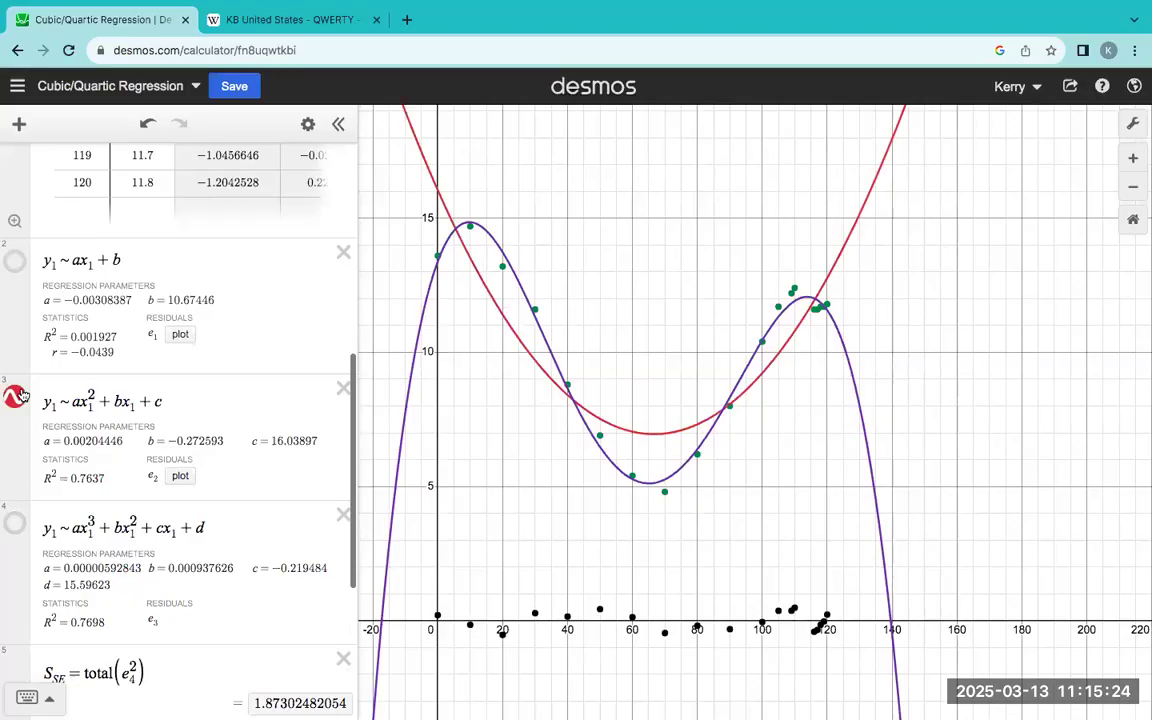
{"action": "left_click", "coordinate": [16, 396]}
{"action": "left_click", "coordinate": [14, 262]}
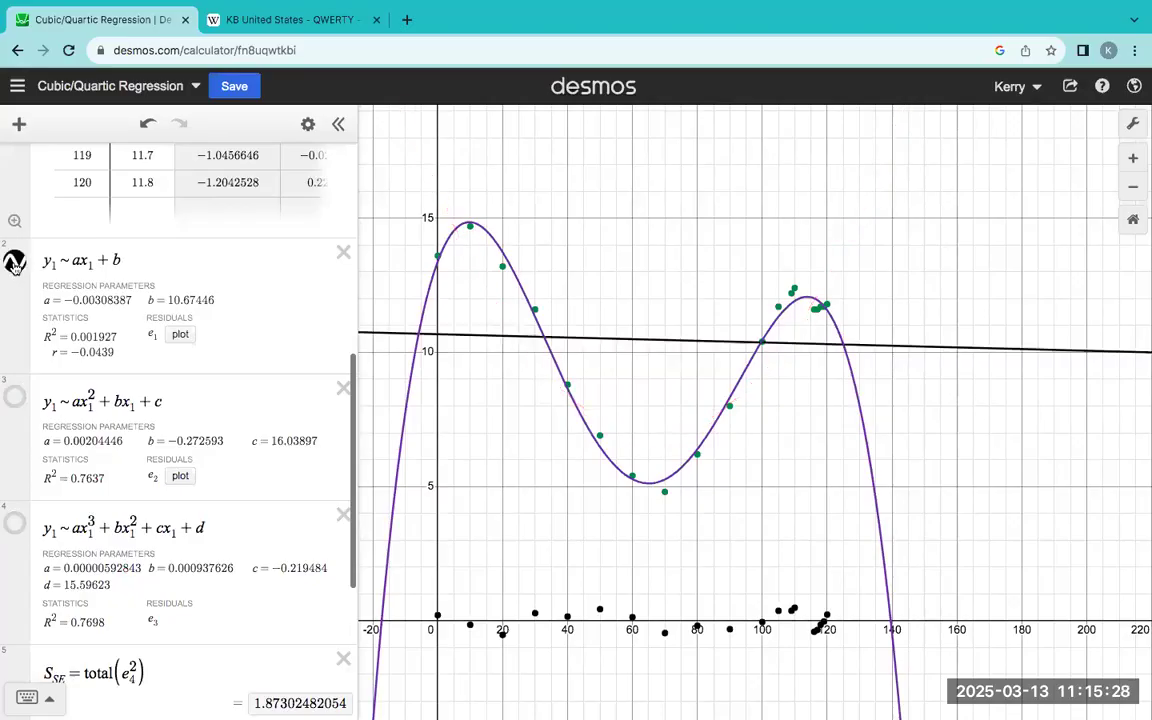
{"action": "left_click", "coordinate": [14, 262]}
{"action": "scroll", "coordinate": [30, 200], "scroll_direction": "down", "scroll_amount": 3}
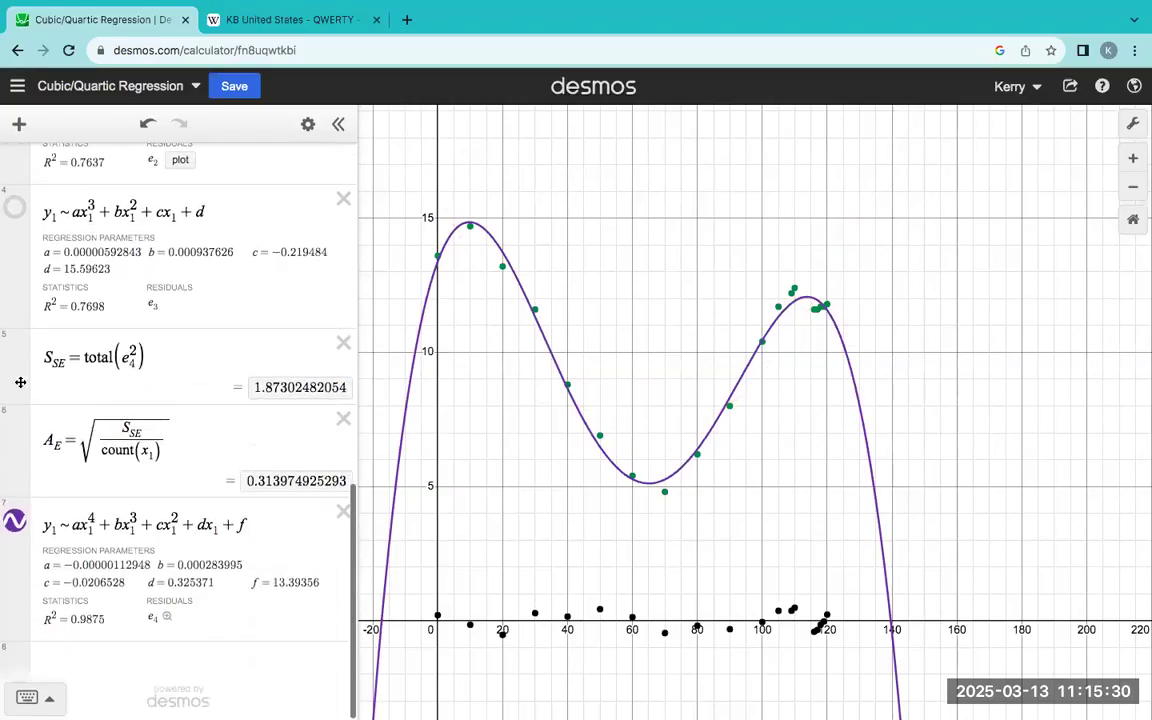
With the quartic curve hidden, compare lower-degree regression curves against the data points, ending with only the quartic curve shown
{"action": "left_click", "coordinate": [14, 523]}
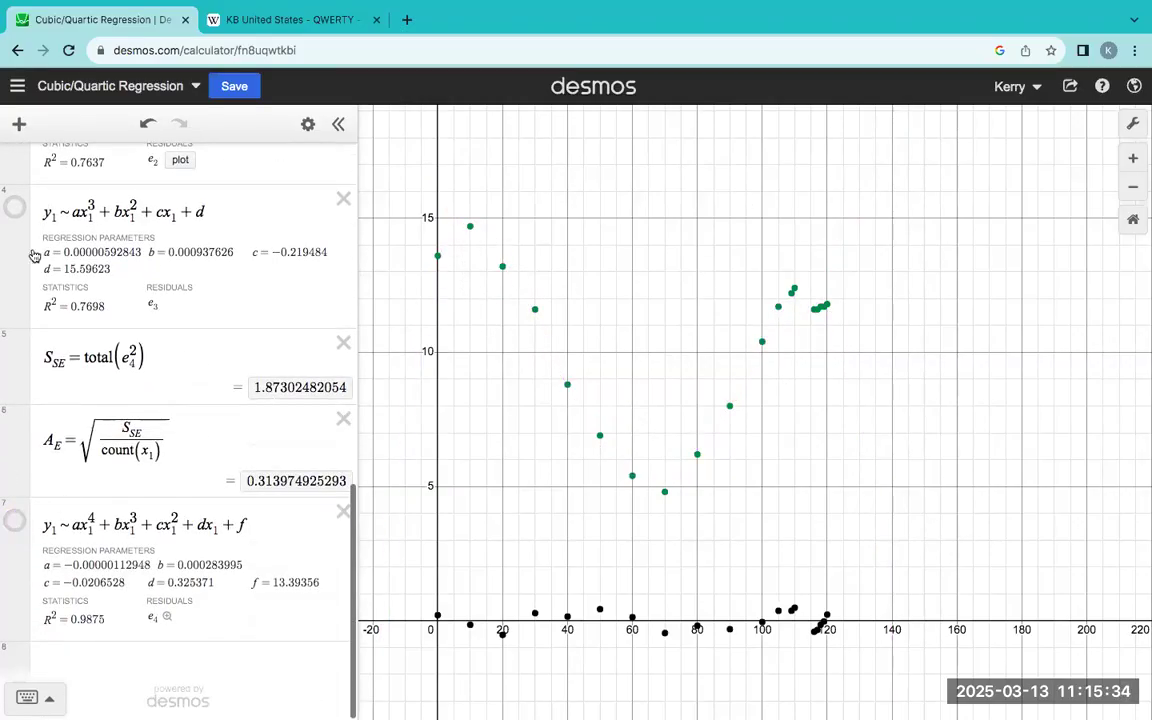
{"action": "left_click", "coordinate": [15, 210]}
{"action": "left_click", "coordinate": [15, 210]}
{"action": "scroll", "coordinate": [16, 225], "scroll_direction": "up", "scroll_amount": 3}
{"action": "left_click", "coordinate": [16, 235]}
{"action": "left_click", "coordinate": [16, 235]}
{"action": "scroll", "coordinate": [16, 233], "scroll_direction": "down", "scroll_amount": 3}
{"action": "left_click", "coordinate": [15, 524]}
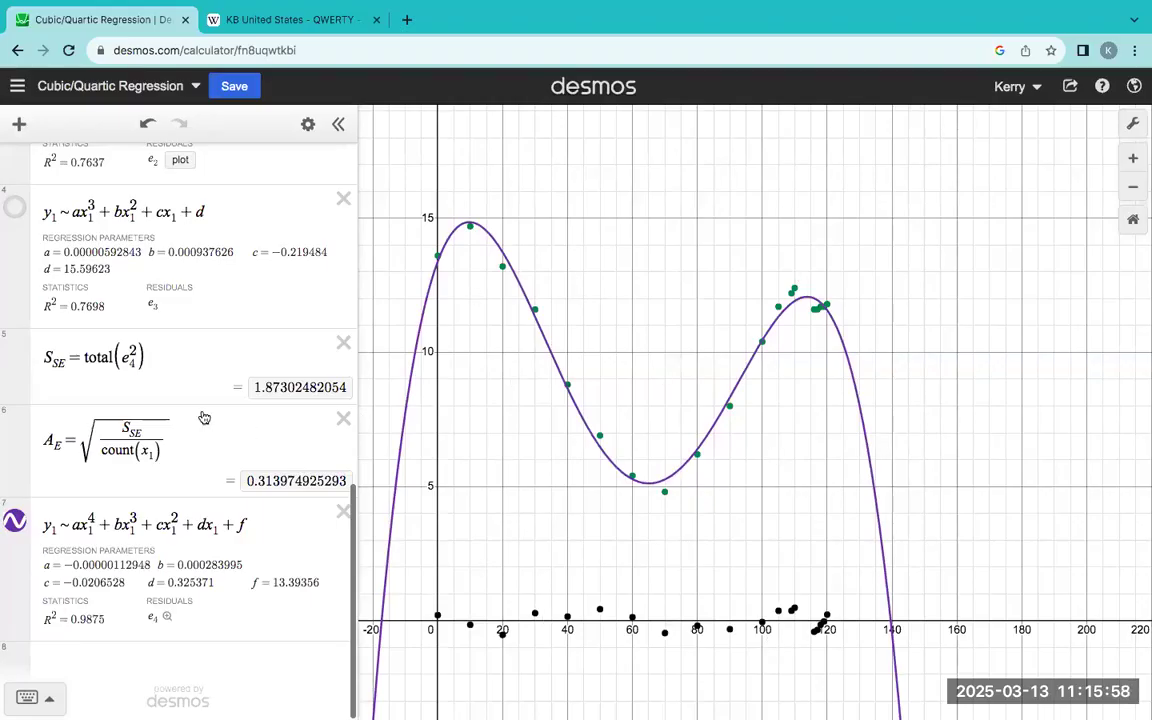
Open the saved graph Guided Notes 2.2 Graph, dated Jul 26, 2024
{"action": "scroll", "coordinate": [204, 417], "scroll_direction": "up", "scroll_amount": 10}
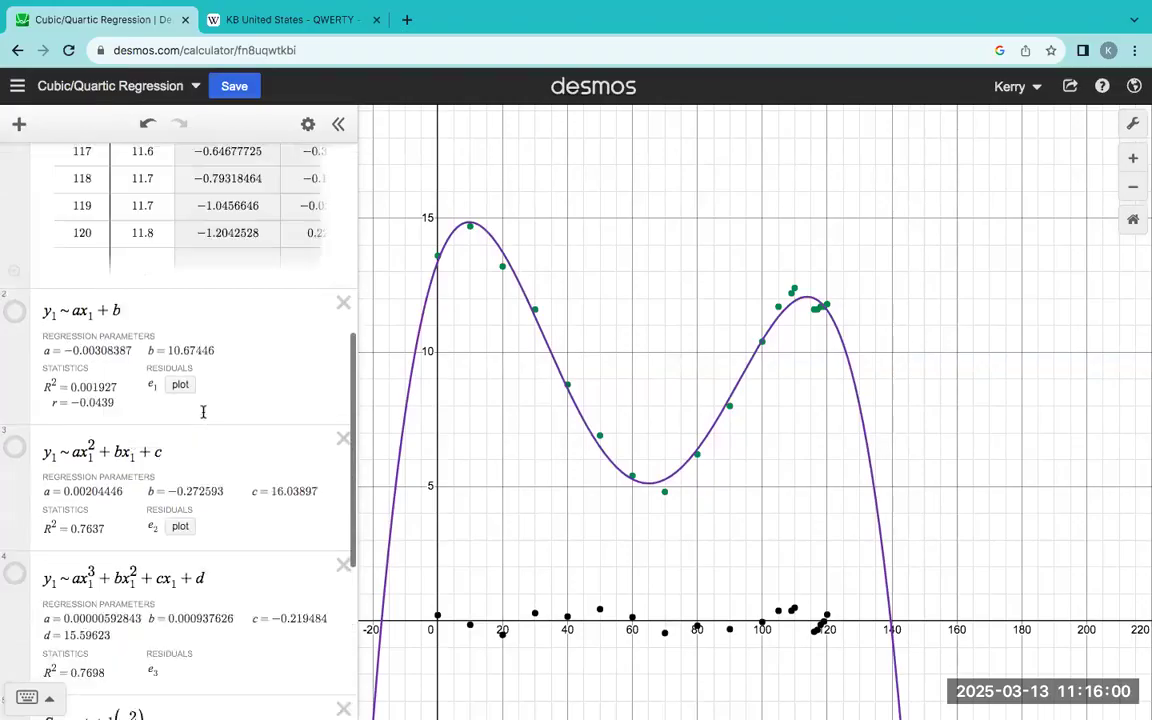
{"action": "left_click", "coordinate": [17, 86]}
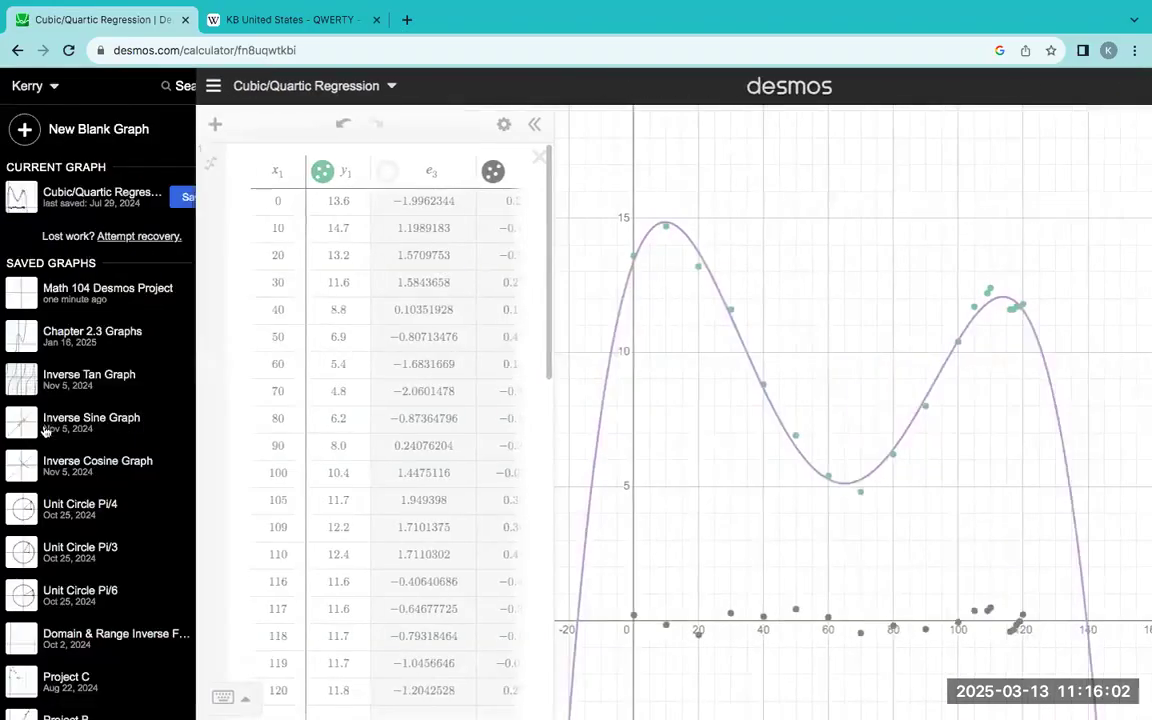
{"action": "scroll", "coordinate": [44, 427], "scroll_direction": "down", "scroll_amount": 5}
{"action": "scroll", "coordinate": [44, 427], "scroll_direction": "down", "scroll_amount": 3}
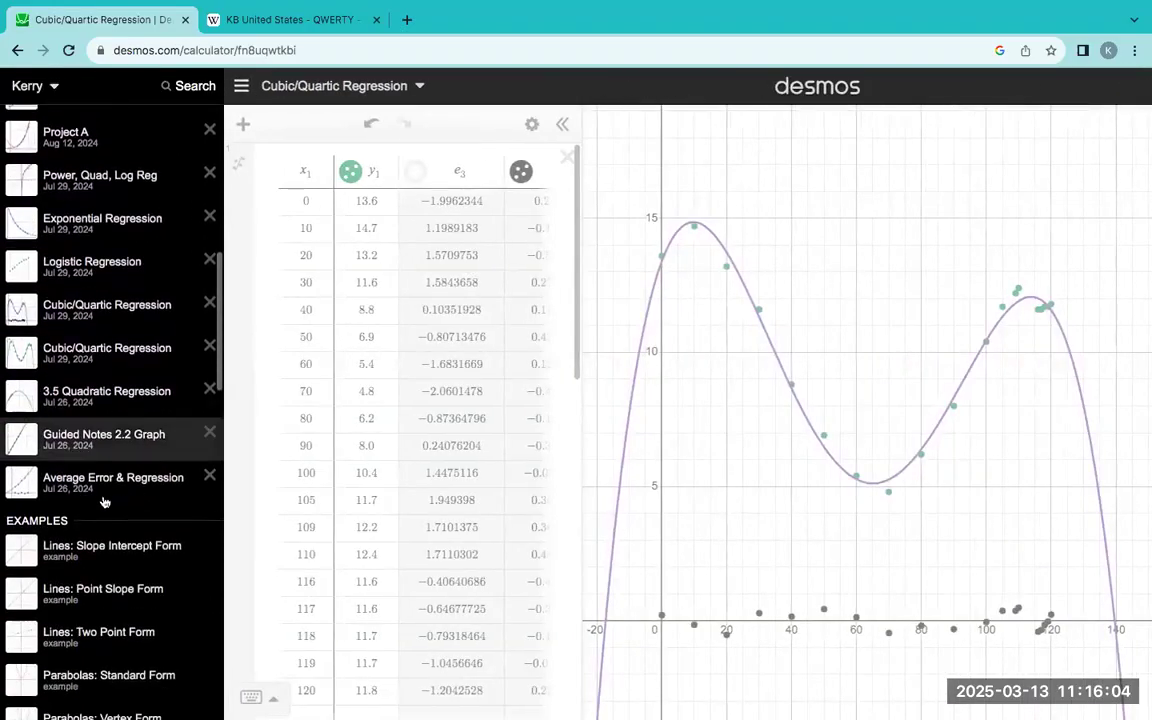
{"action": "left_click", "coordinate": [105, 440]}
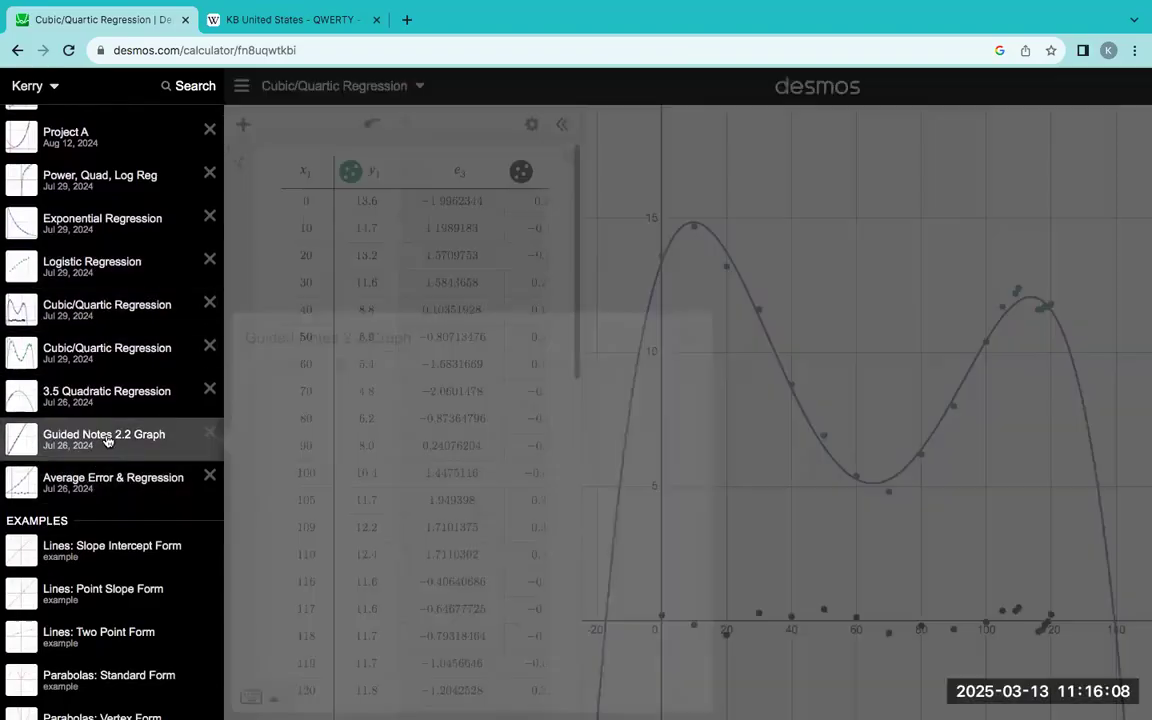
{"action": "left_click", "coordinate": [456, 532]}
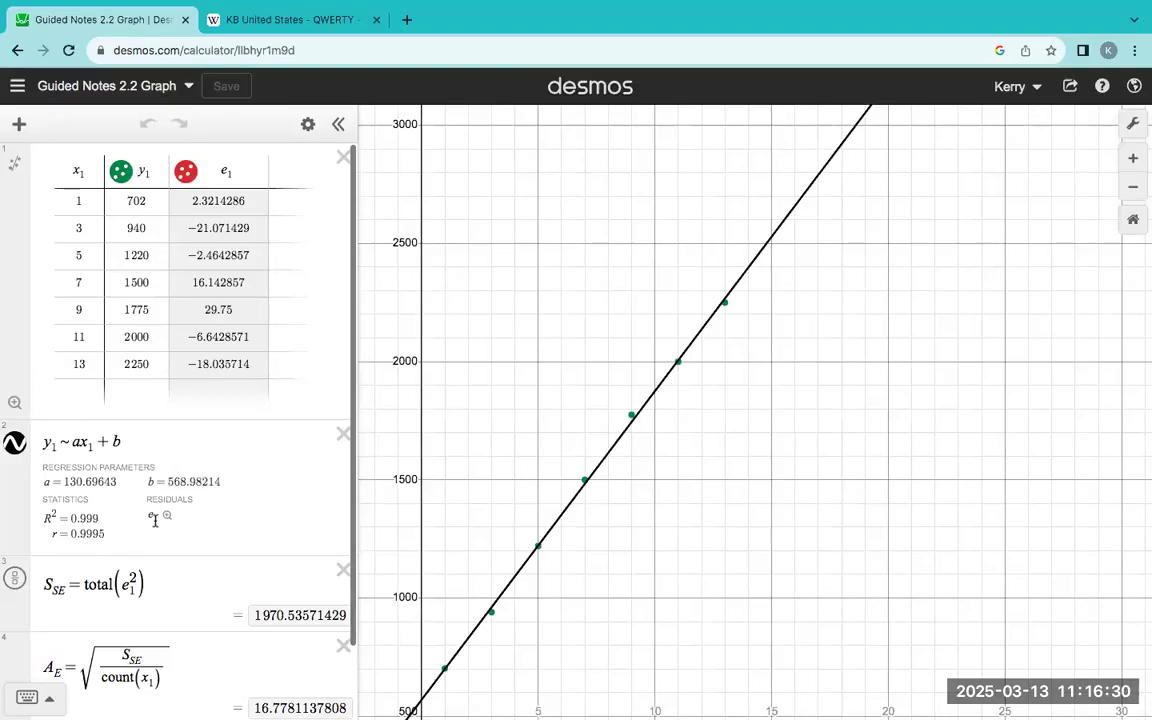
Examine the linear regression's residuals and the formulas for the sum of squared errors and the average error
{"action": "scroll", "coordinate": [155, 521], "scroll_direction": "down", "scroll_amount": 2}
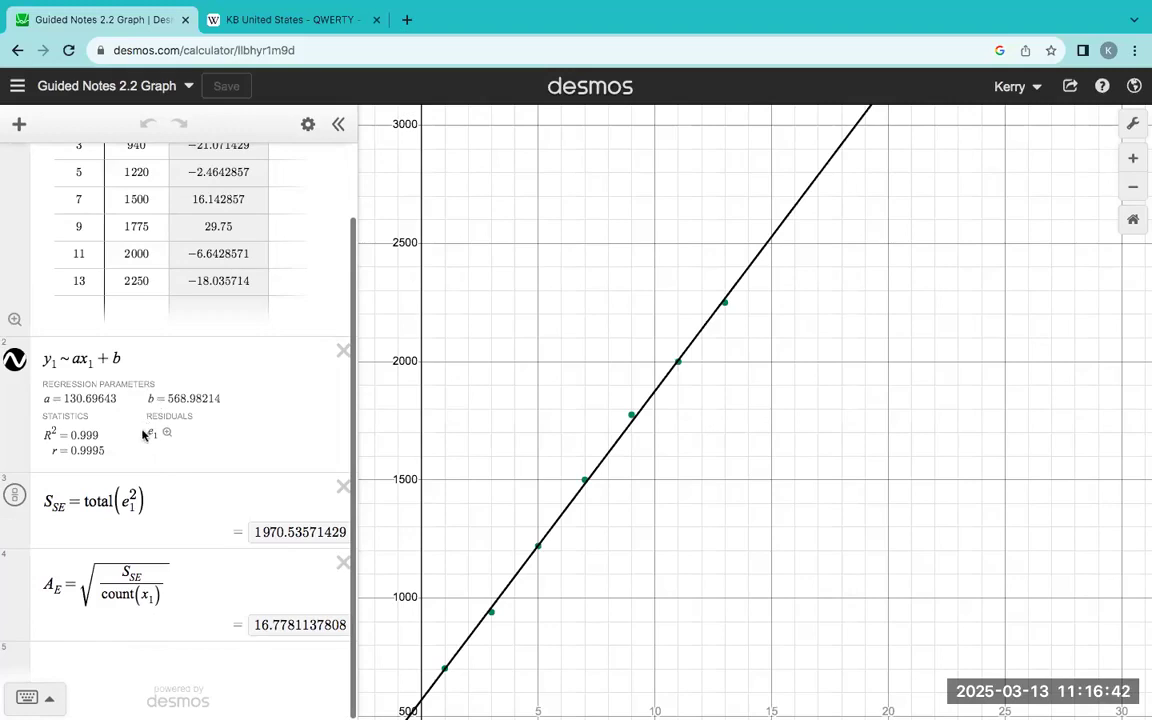
{"action": "left_click", "coordinate": [165, 507]}
{"action": "key", "text": "Down"}
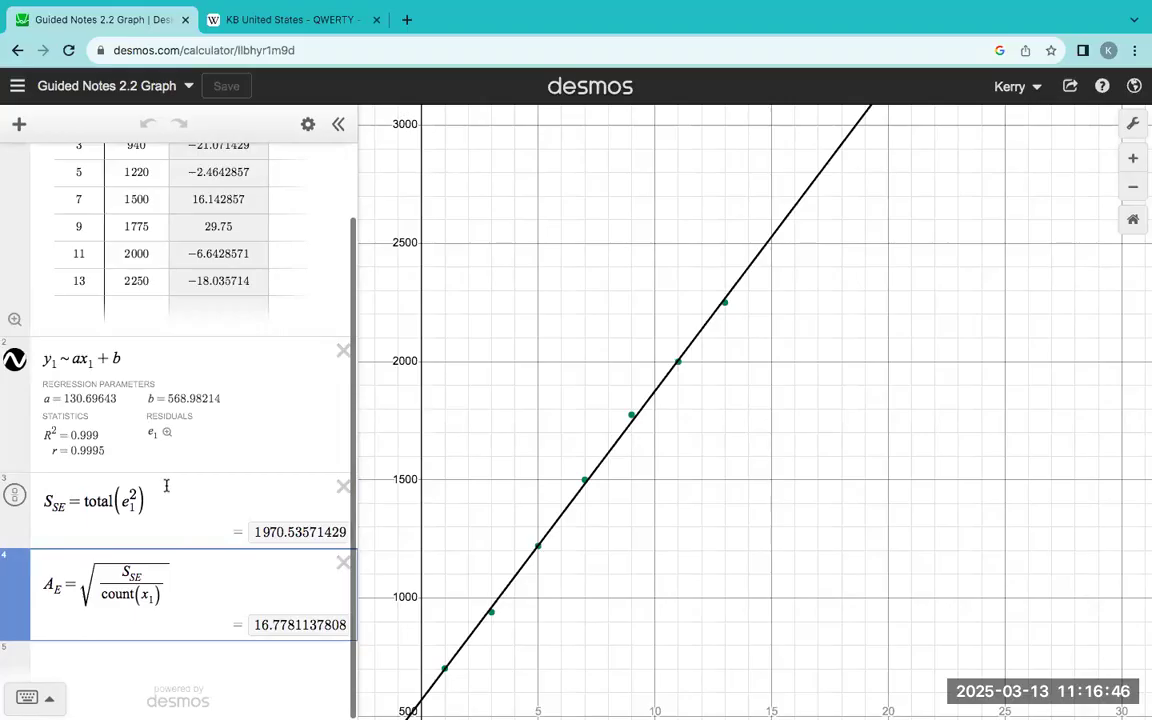
{"action": "scroll", "coordinate": [187, 583], "scroll_direction": "up", "scroll_amount": 2}
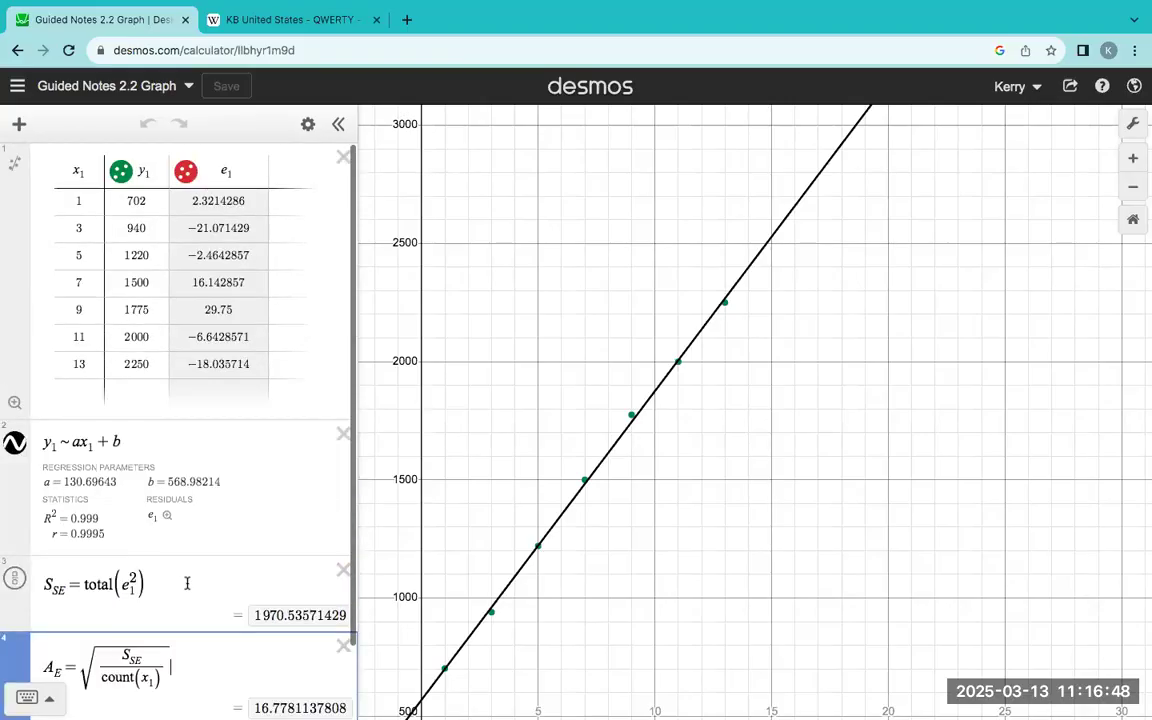